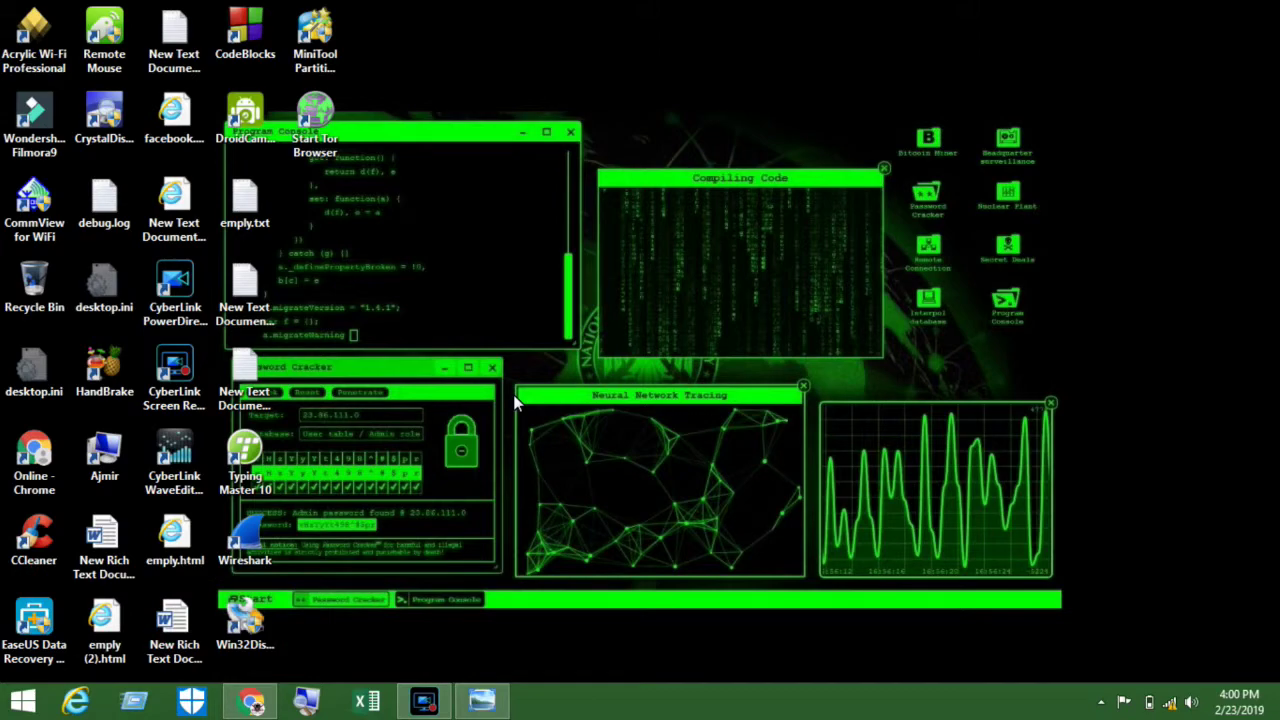
- View the WDS.jpg network diagram, switch to Chrome and log in to the TL-WR841N router with the saved credentials
left_click(484, 702)
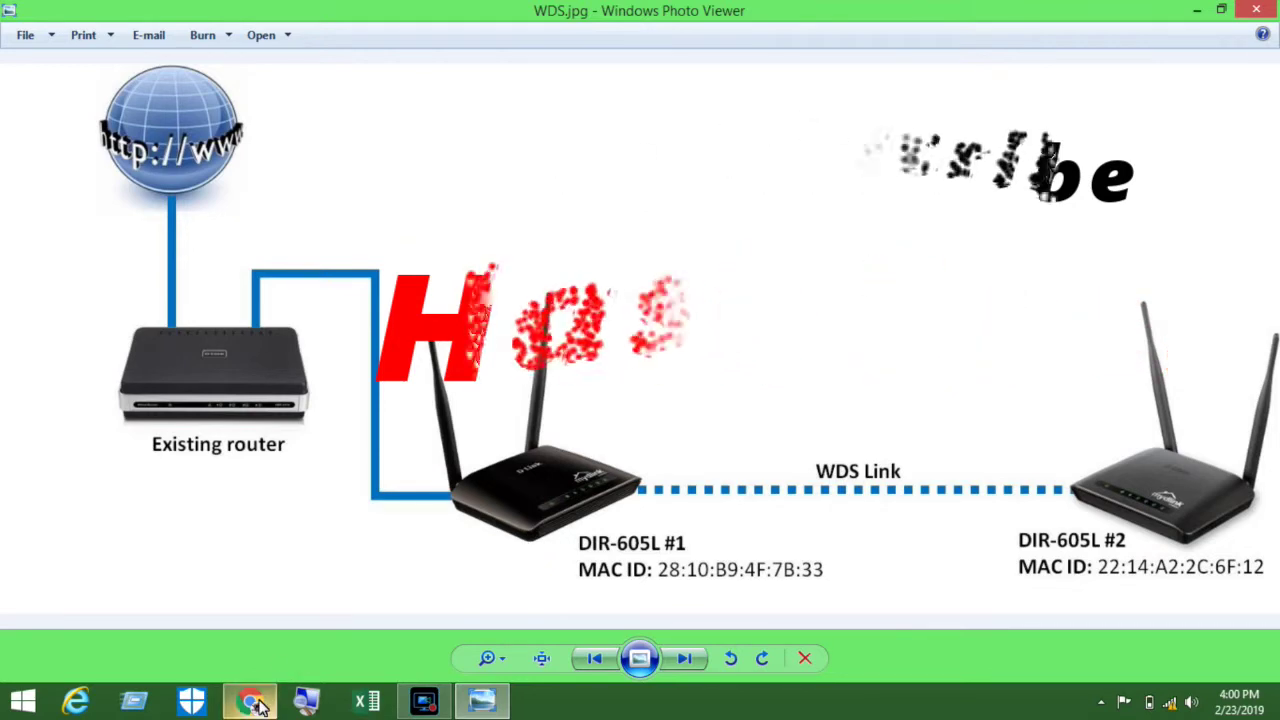
left_click(253, 702)
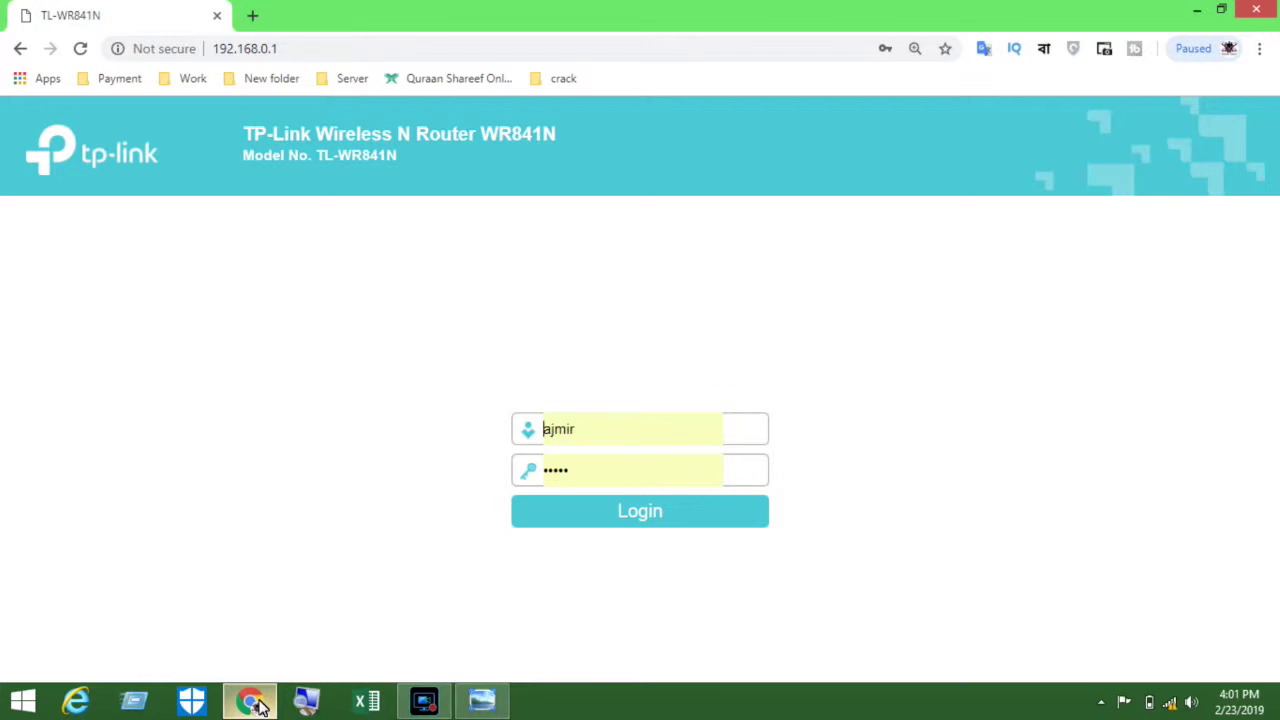
left_click(645, 529)
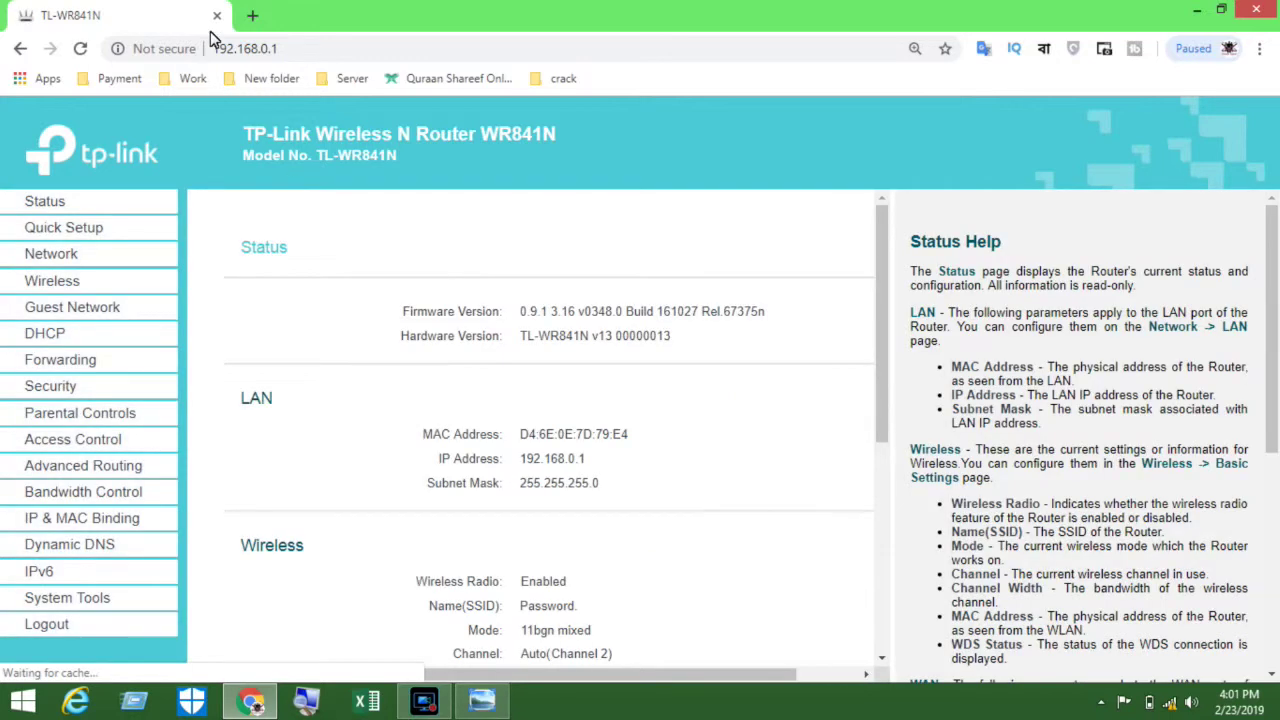
- Test internet access by opening the bookmarked Quraan Shareef site in a new tab and check the Wi-Fi connection status
left_click(253, 20)
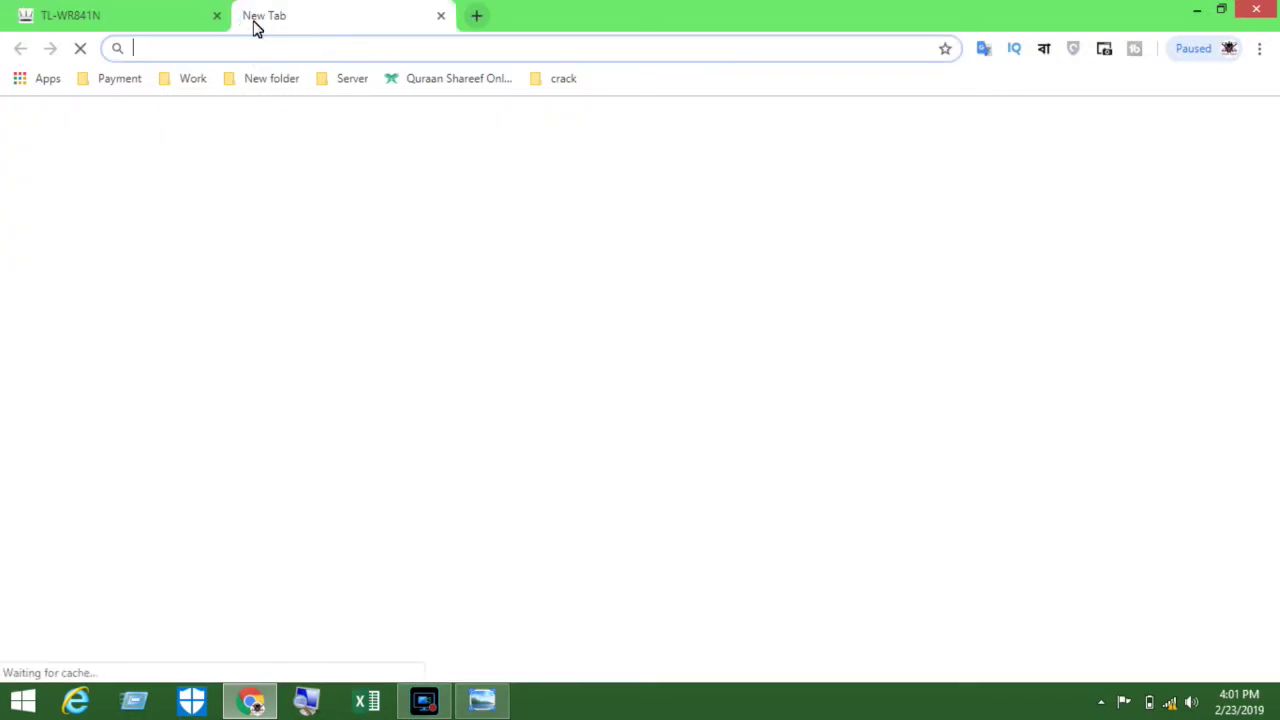
left_click(434, 84)
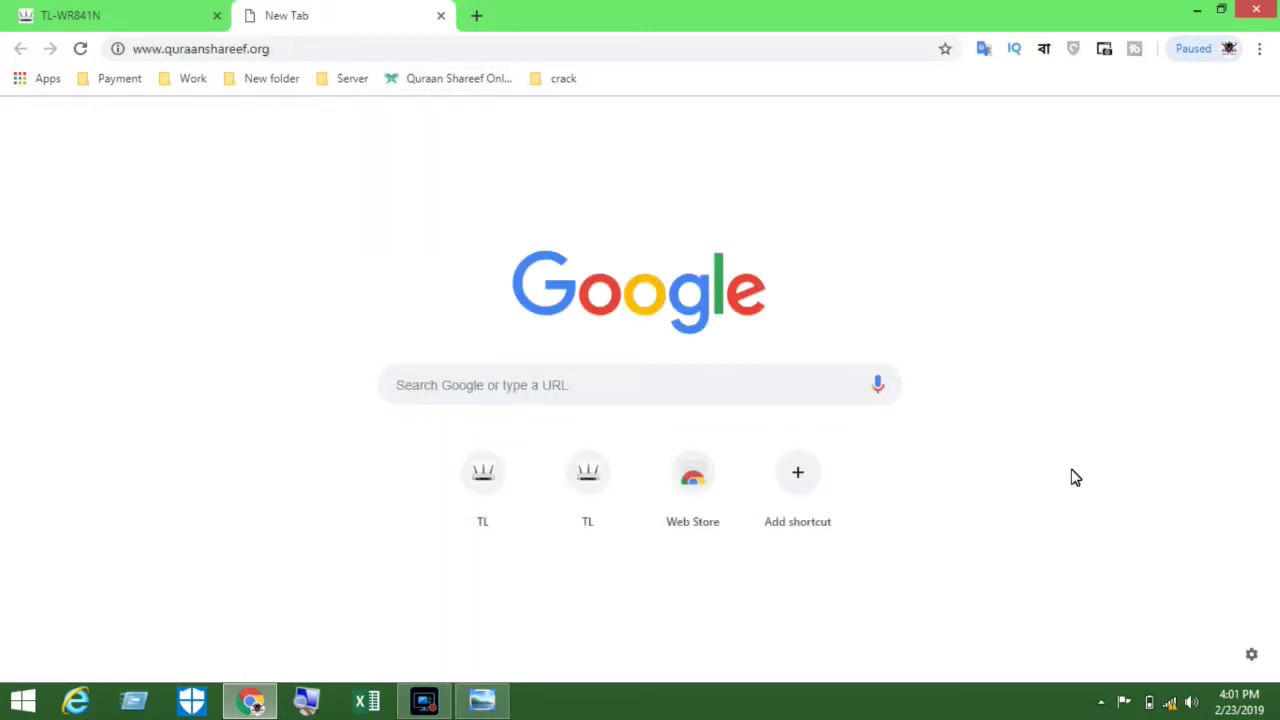
left_click(1169, 703)
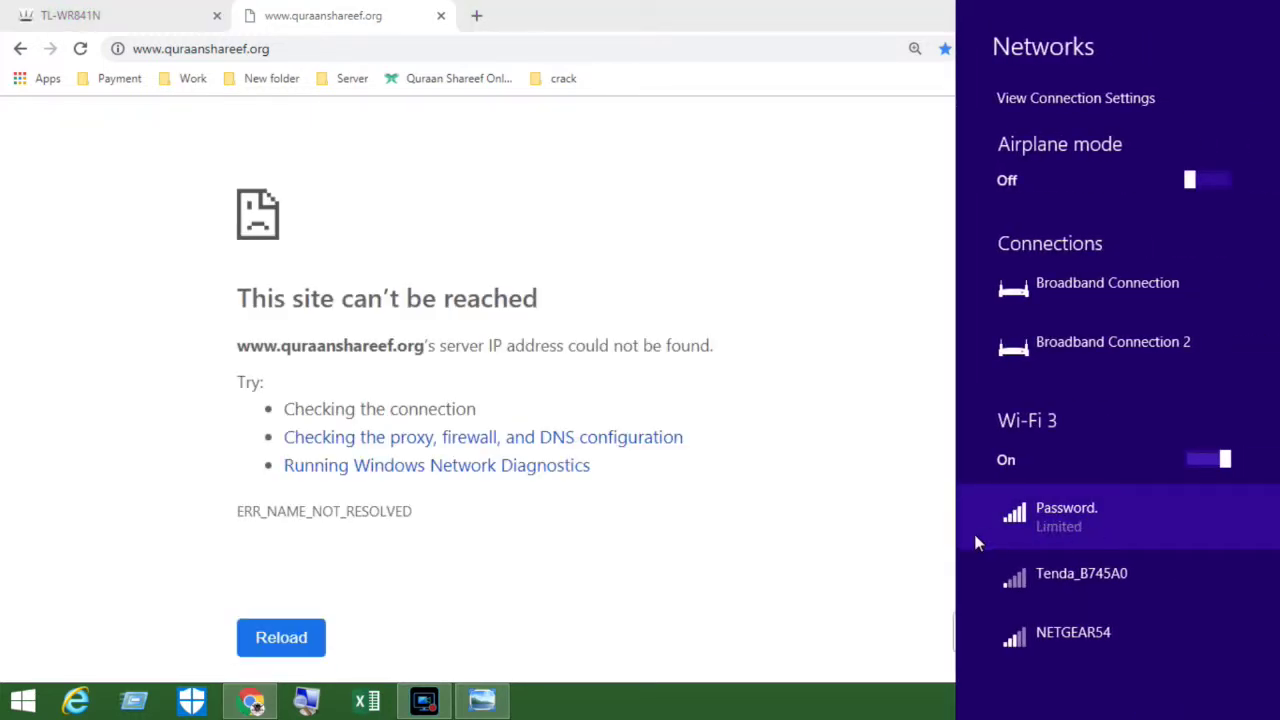
left_click(735, 450)
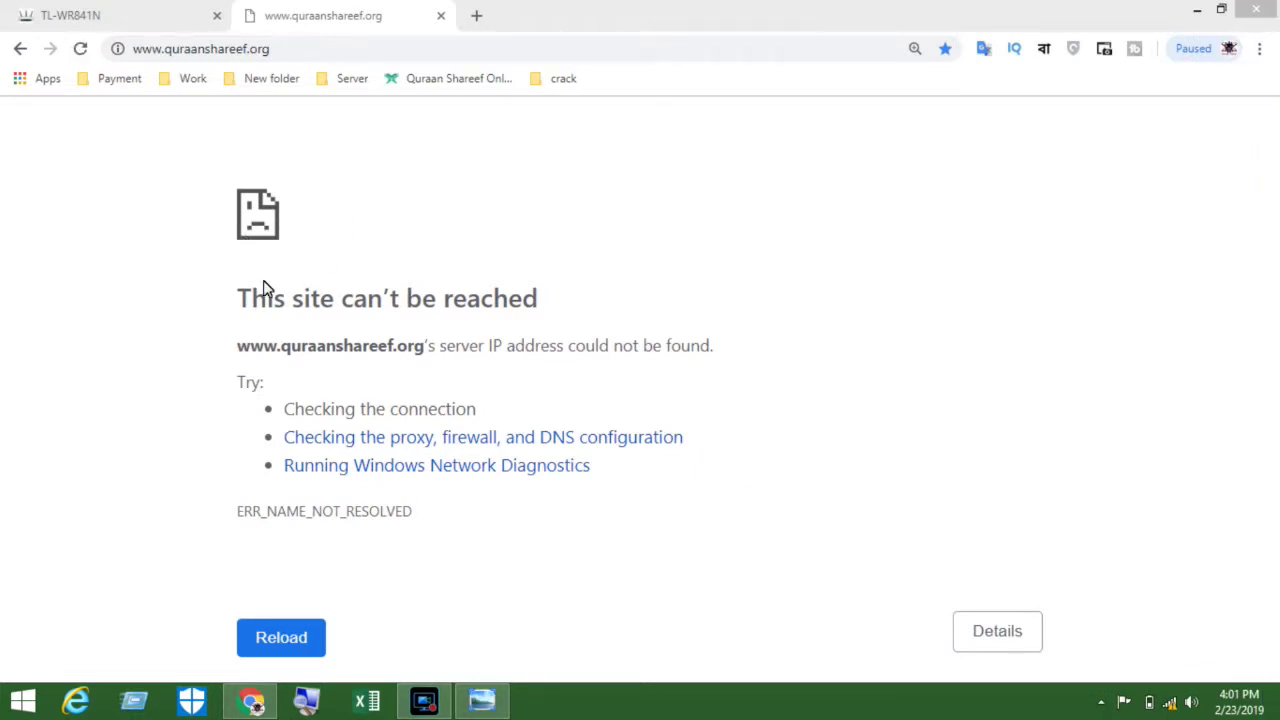
- Change the router's LAN IP address to 192.168.0.6, save it and accept the reboot
left_click(112, 18)
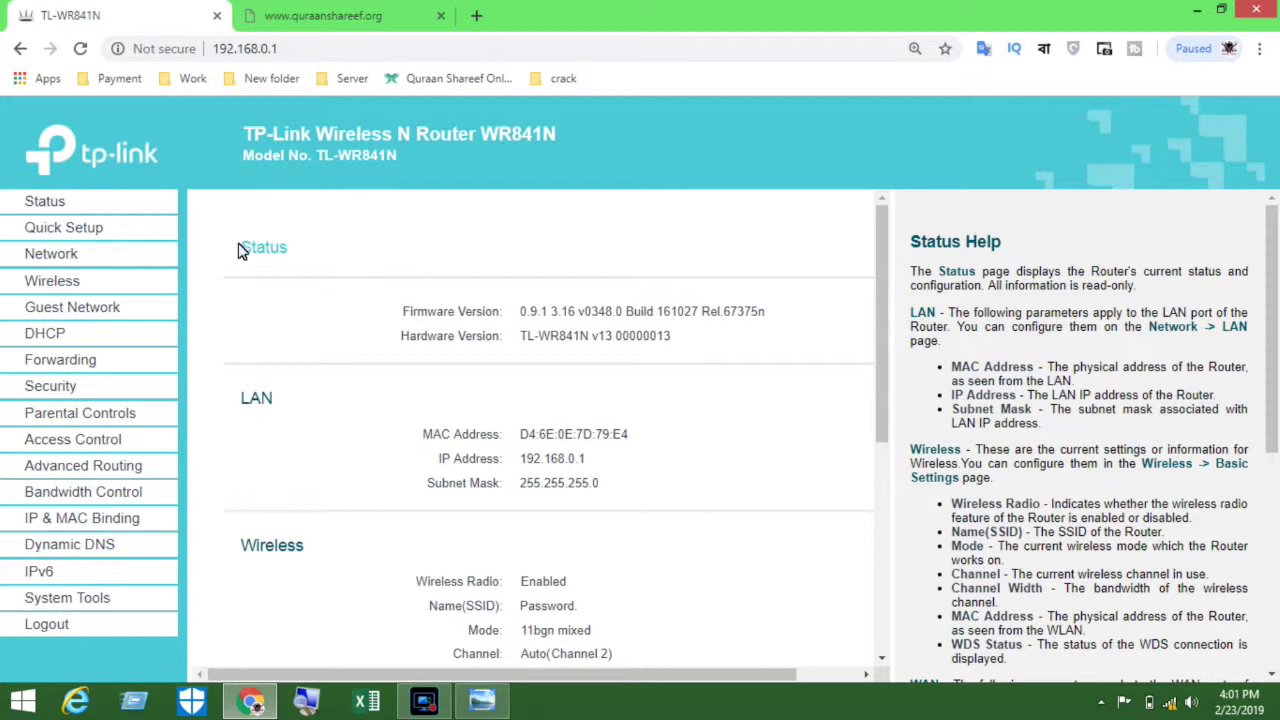
left_click(42, 258)
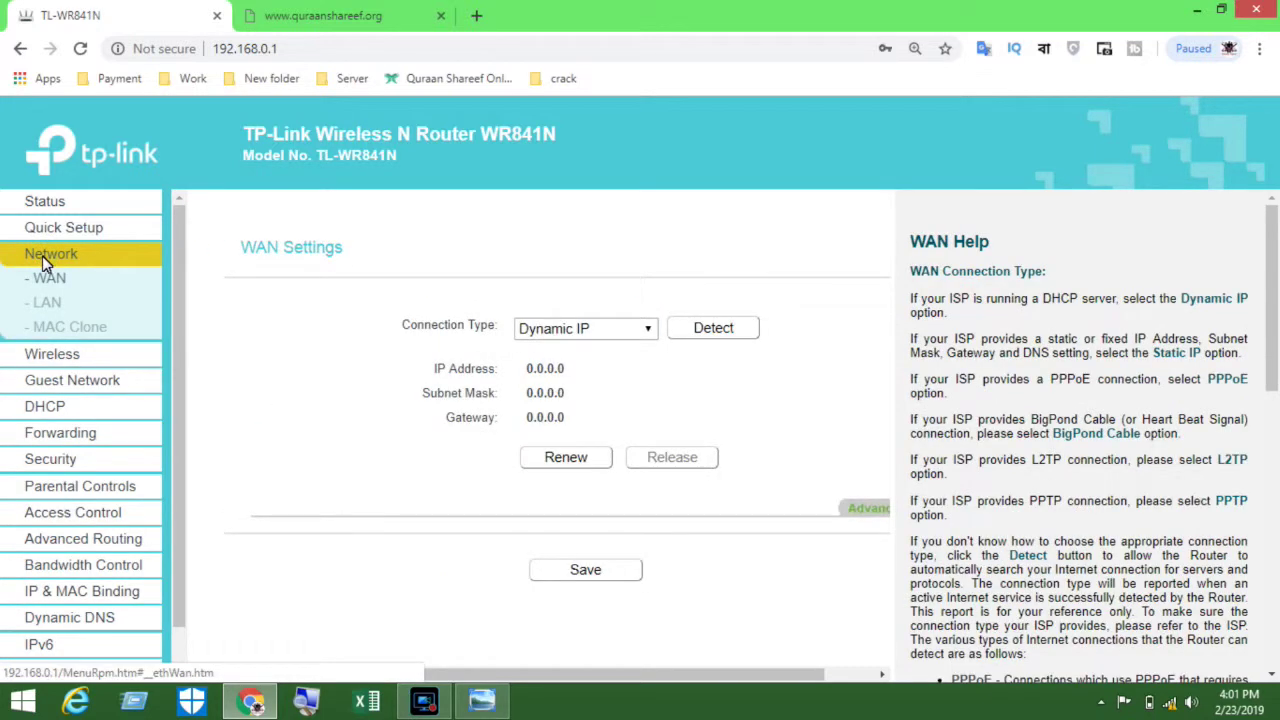
left_click(44, 310)
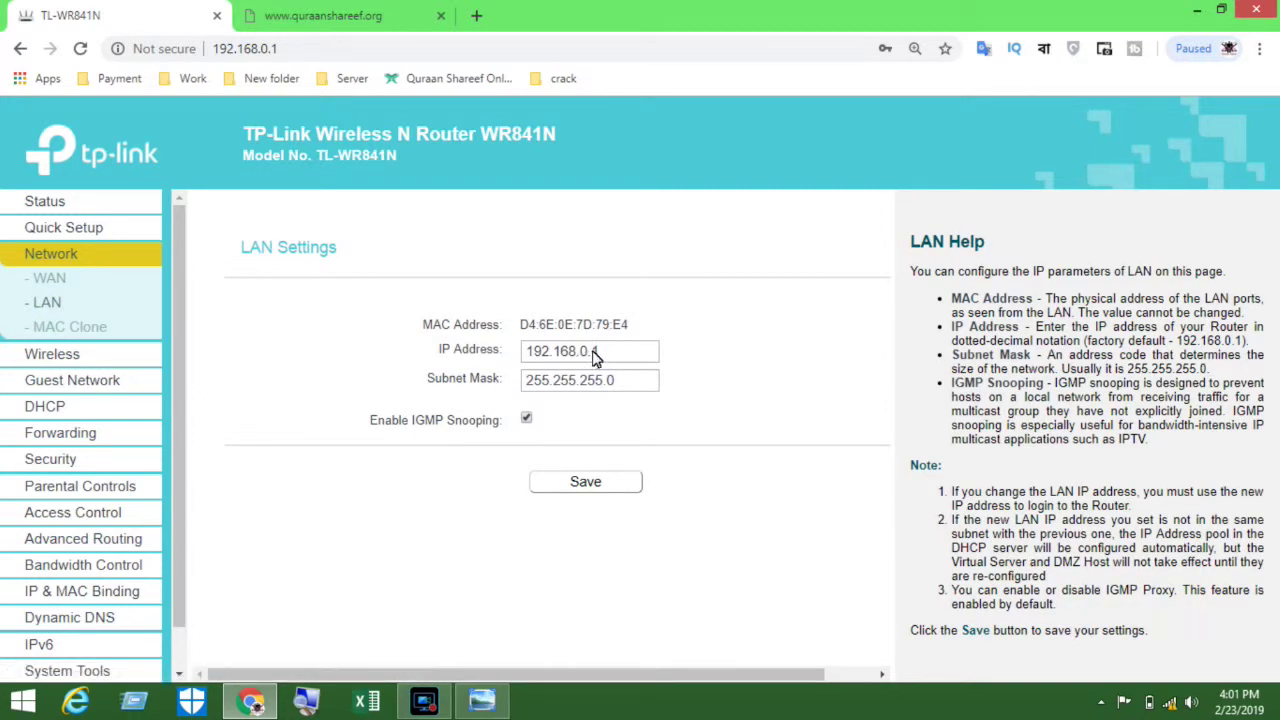
left_click_drag(430, 348, 622, 360)
key("BackSpace")
left_click(586, 484)
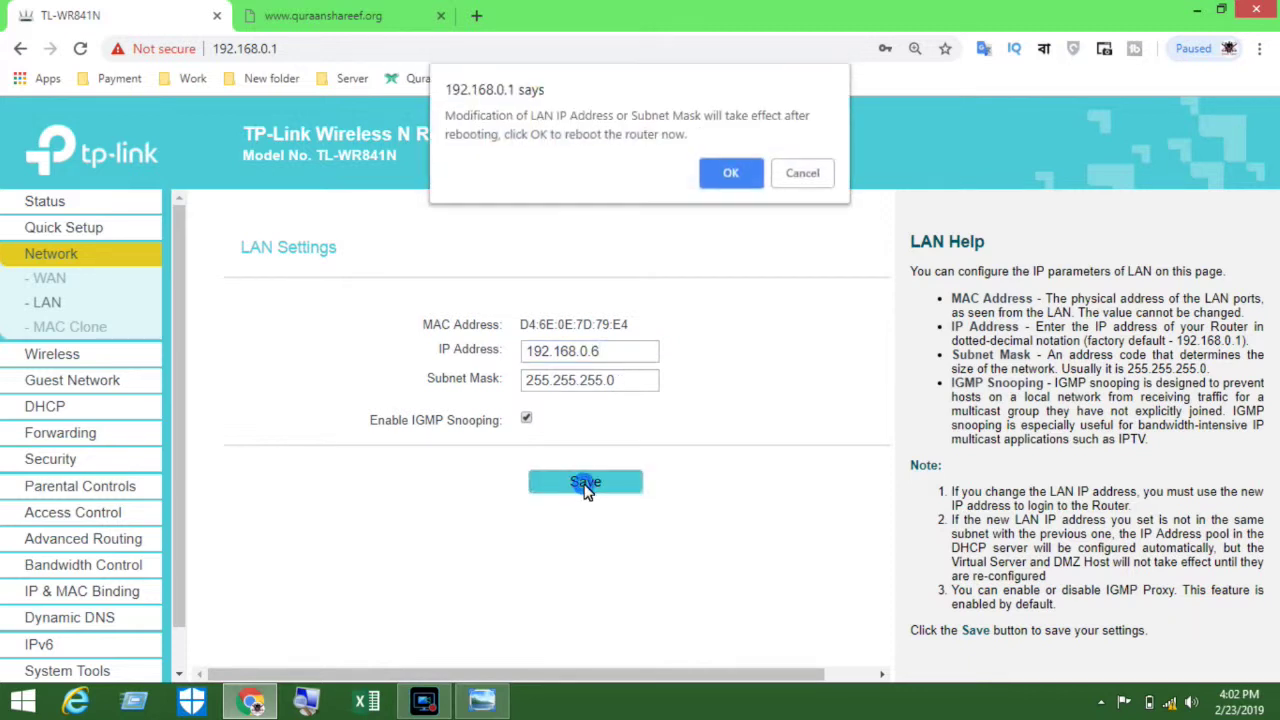
left_click(747, 168)
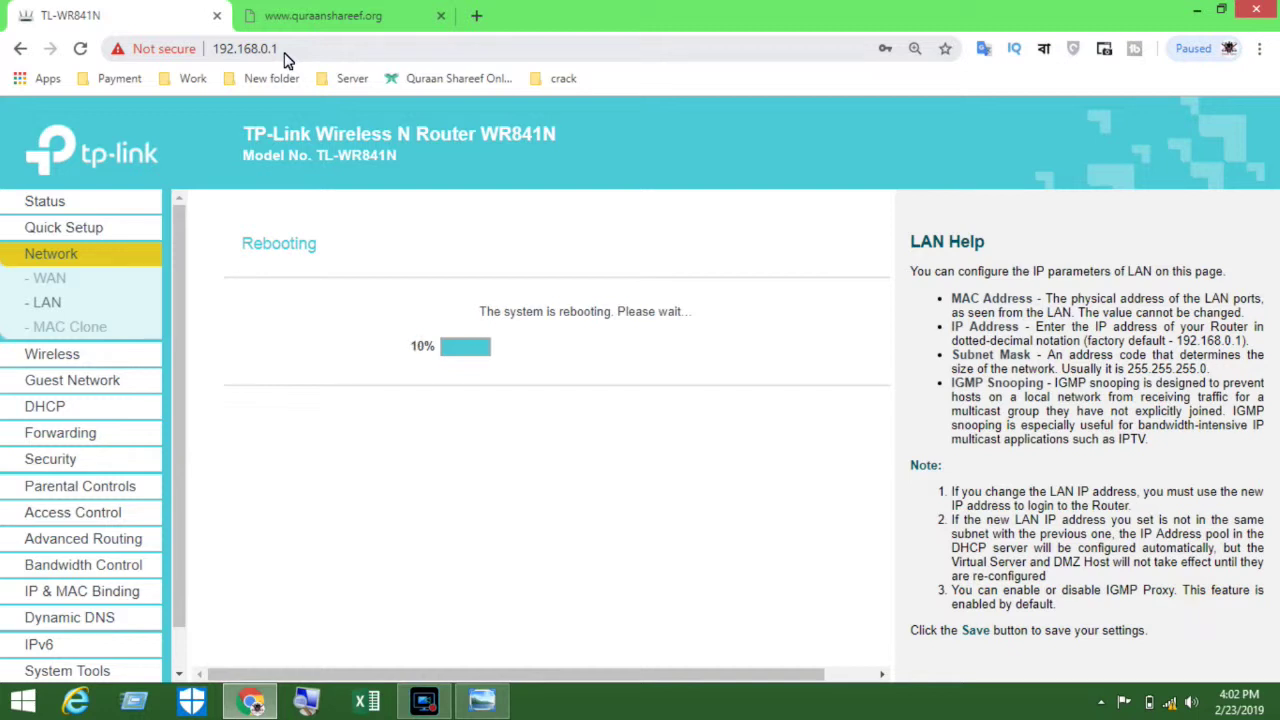
- Open the router's login page at its new address, 192.168.0.6
left_click(285, 52)
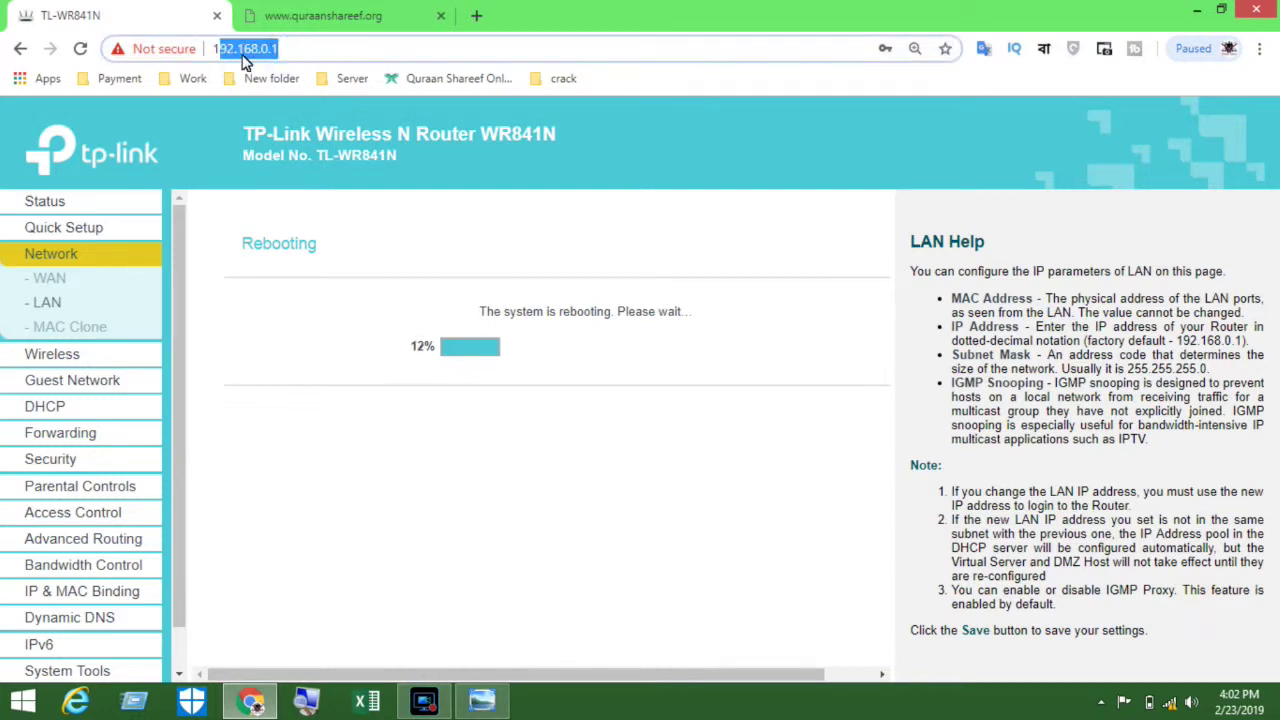
left_click_drag(214, 55, 271, 52)
left_click(282, 60)
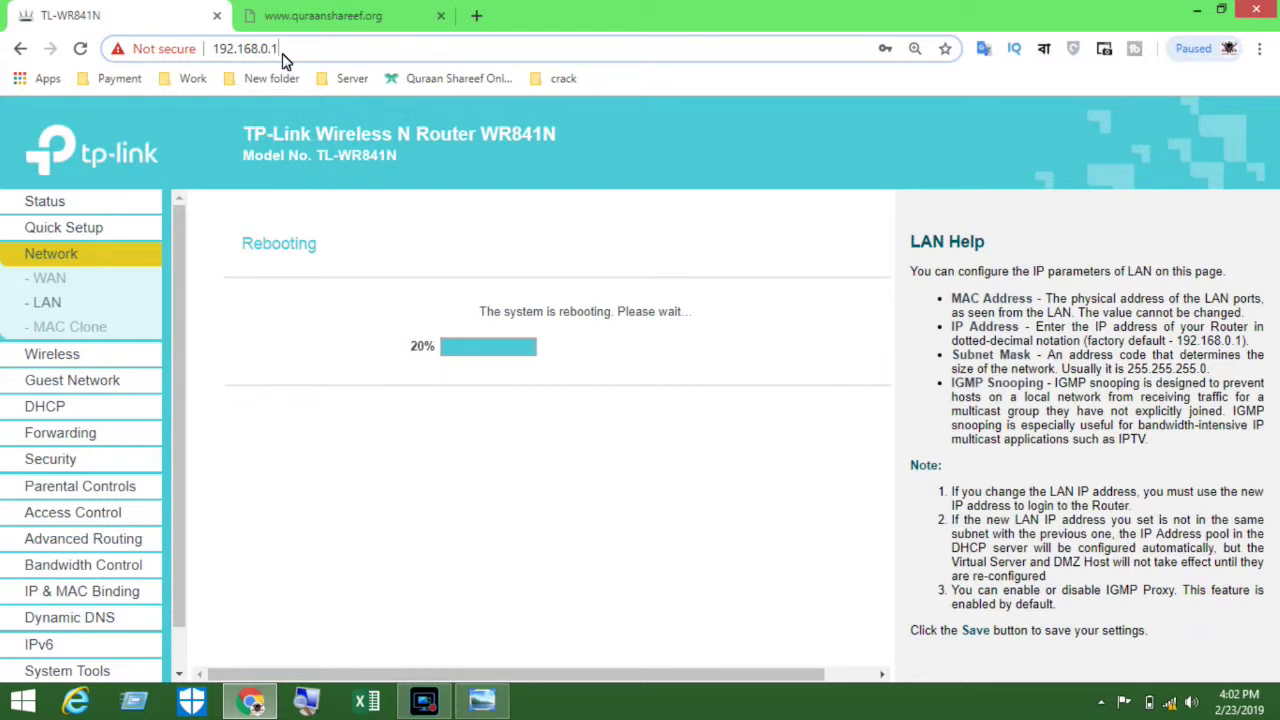
key("BackSpace")
type("6")
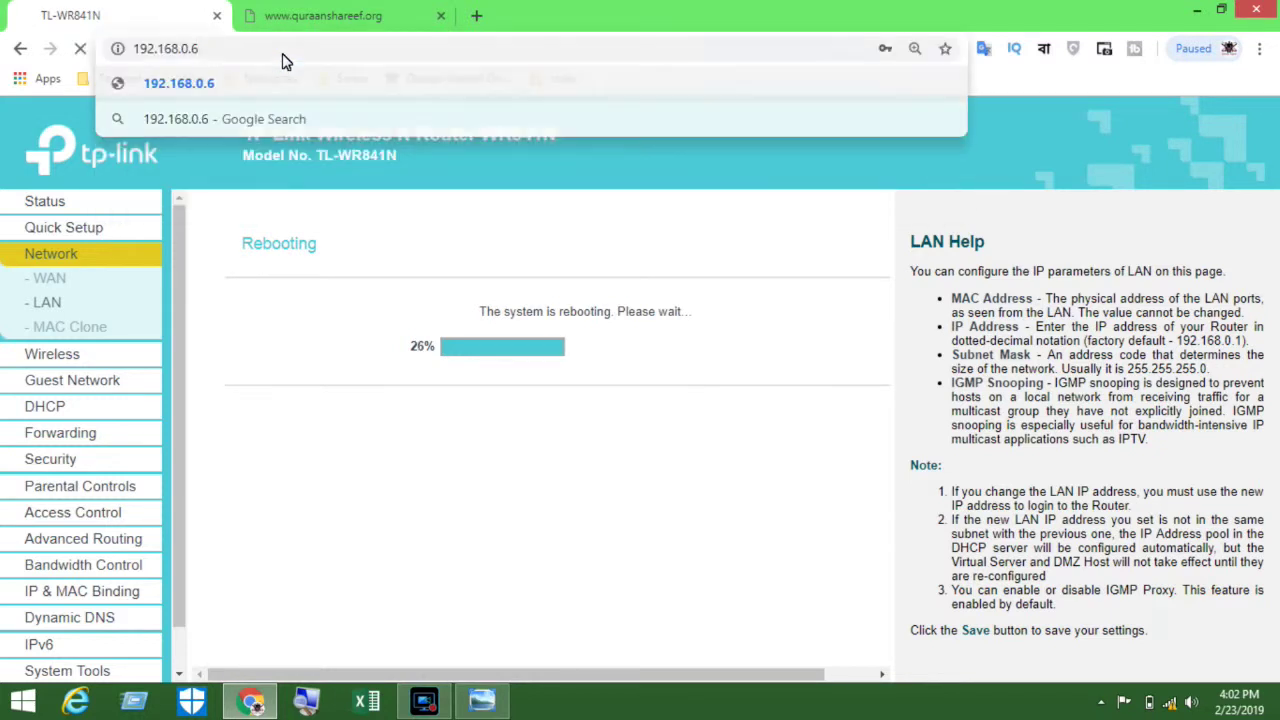
key("Return")
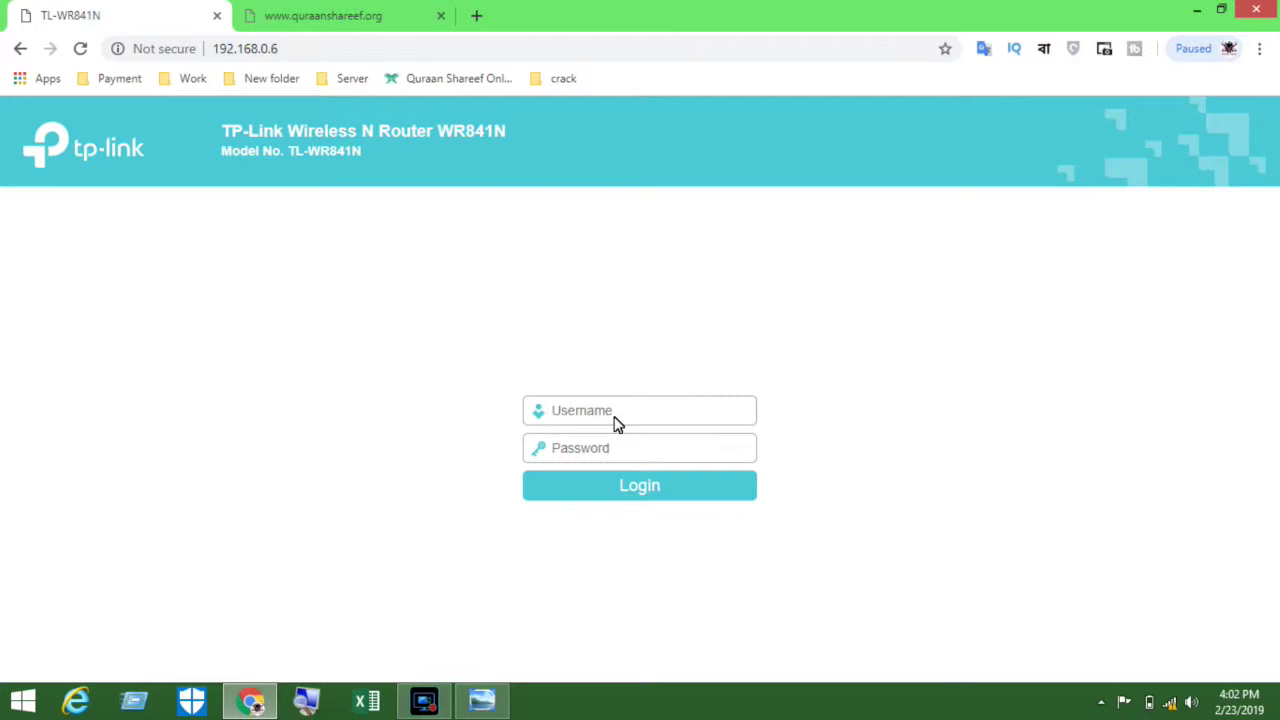
- Log in to the router with the account username and password, and save the credentials in the browser
type("ajmir")
left_click(615, 447)
type("a")
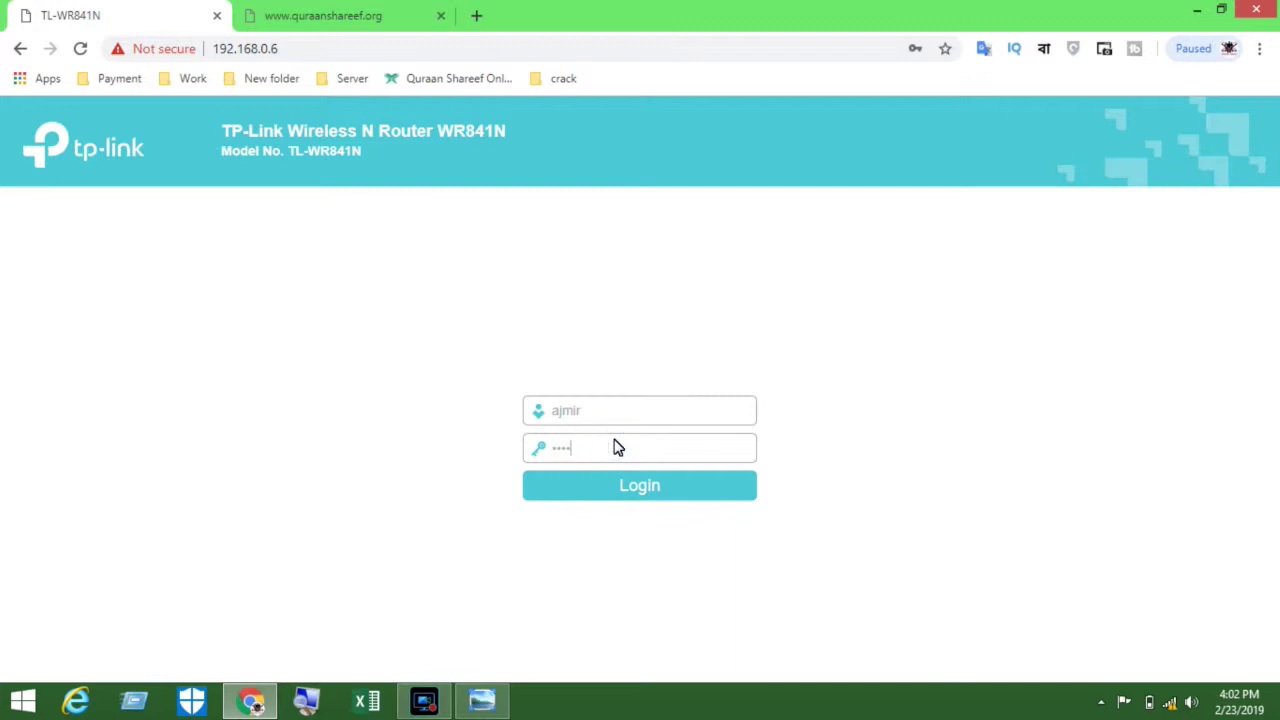
left_click(627, 495)
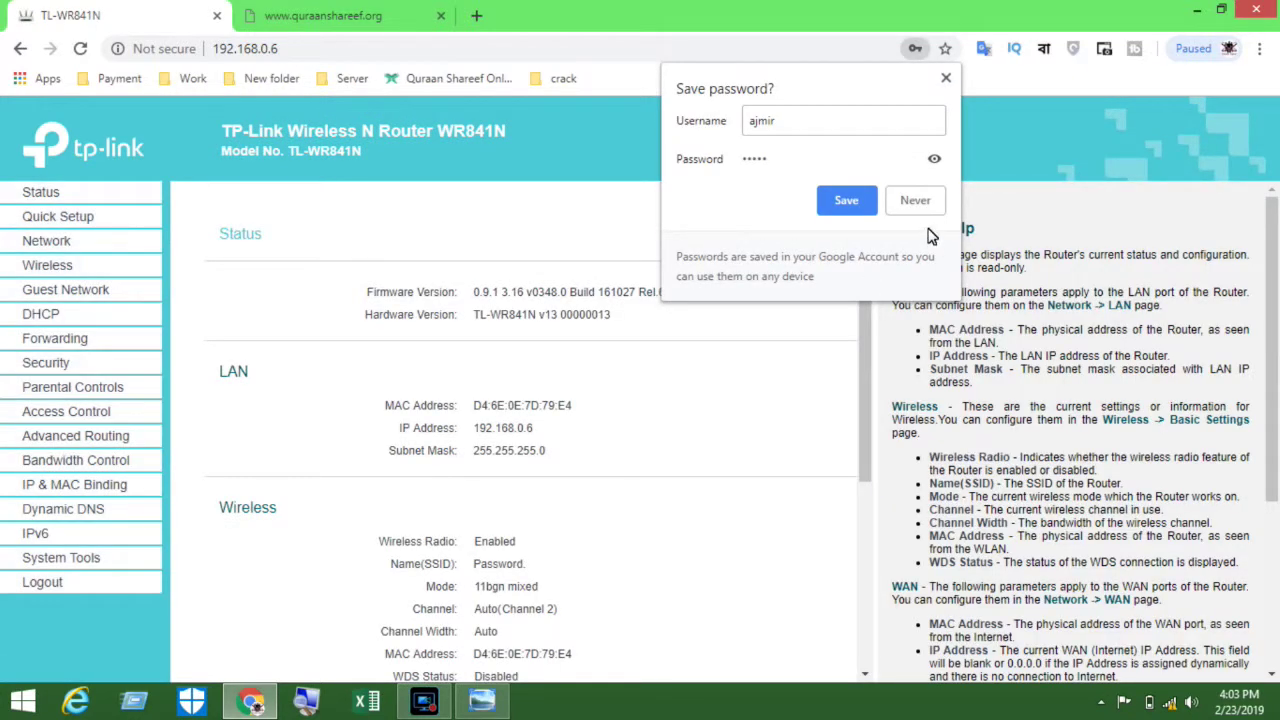
left_click(852, 202)
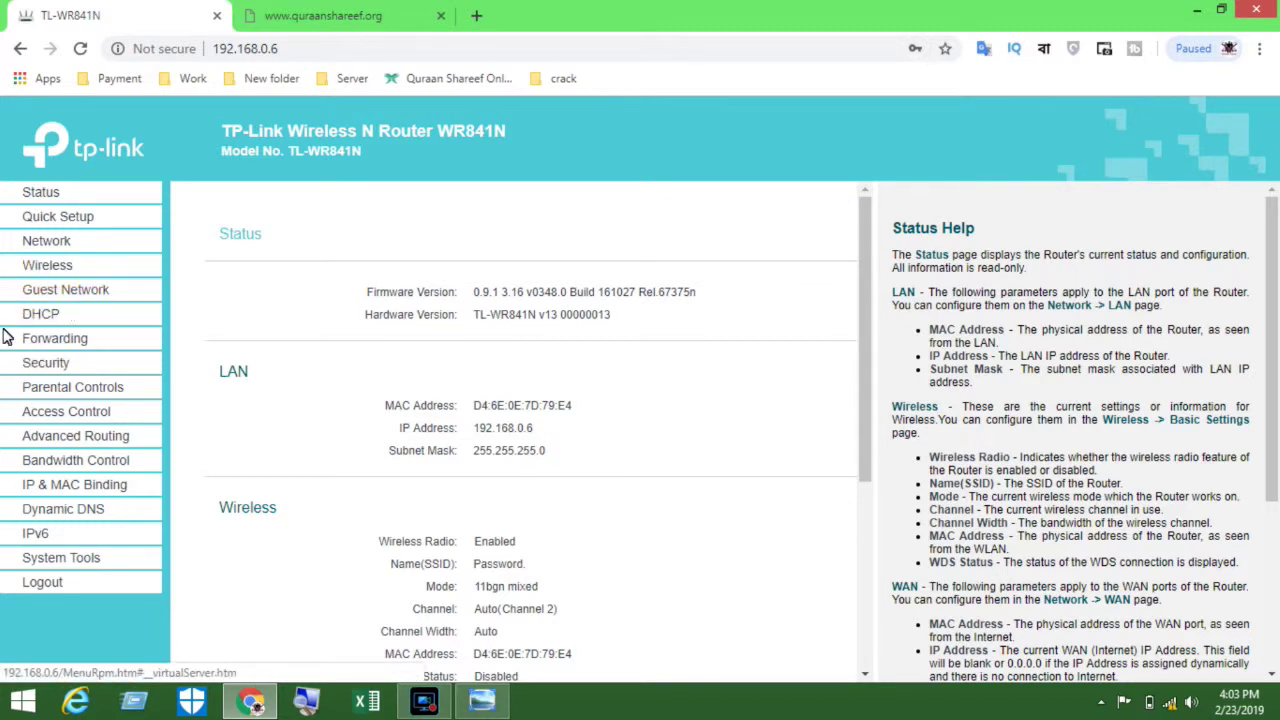
- Disable the router's DHCP server and save the DHCP settings
left_click(37, 316)
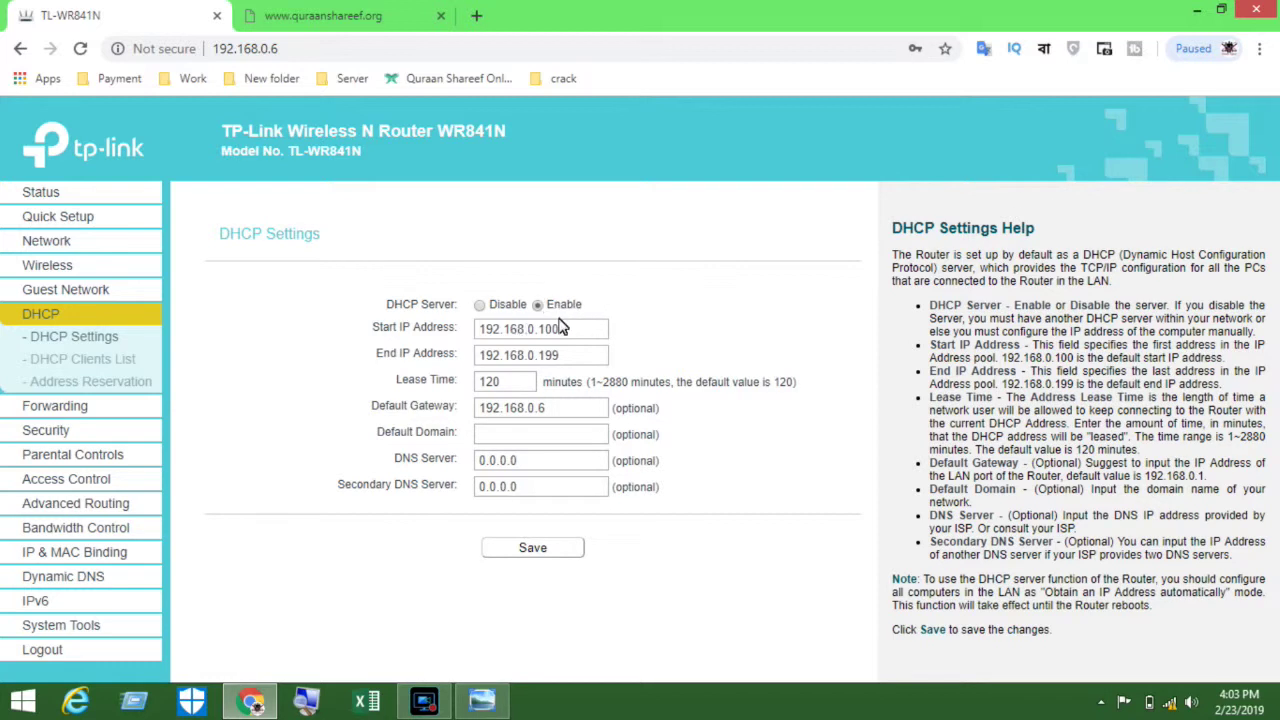
left_click(481, 308)
left_click(553, 558)
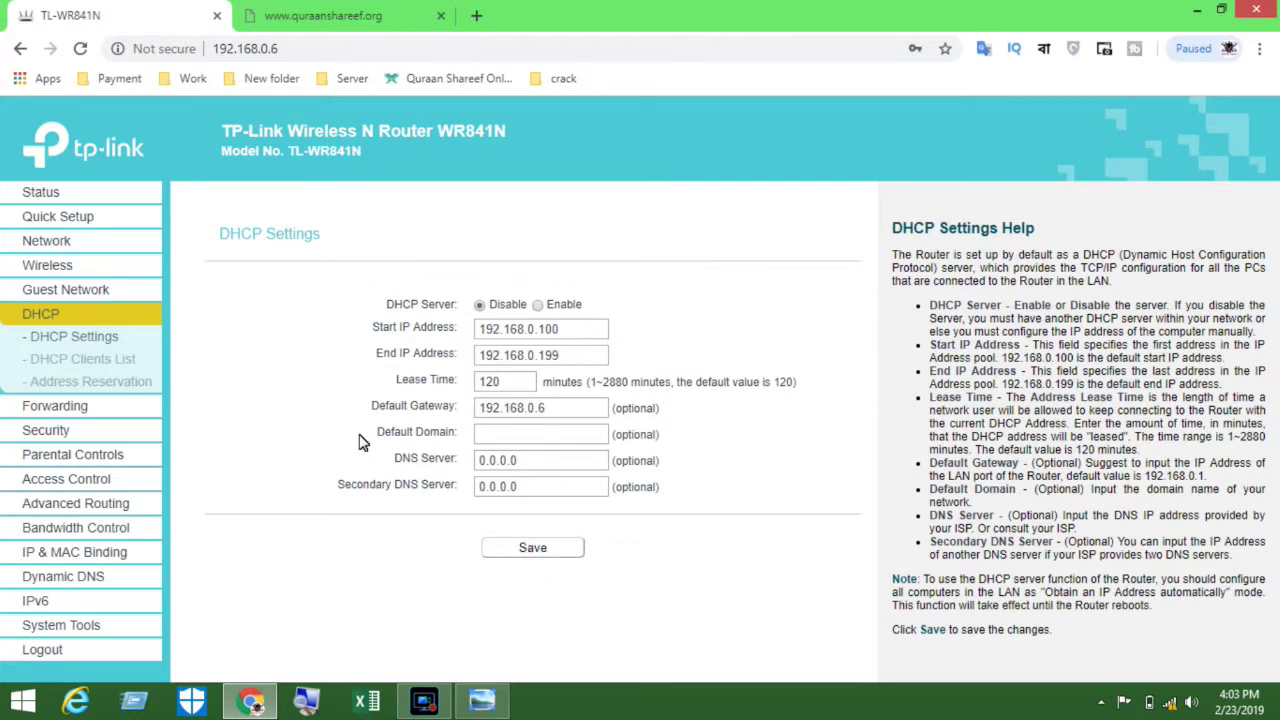
- Enable WDS in the basic wireless settings and scan for nearby access points to bridge
left_click(52, 268)
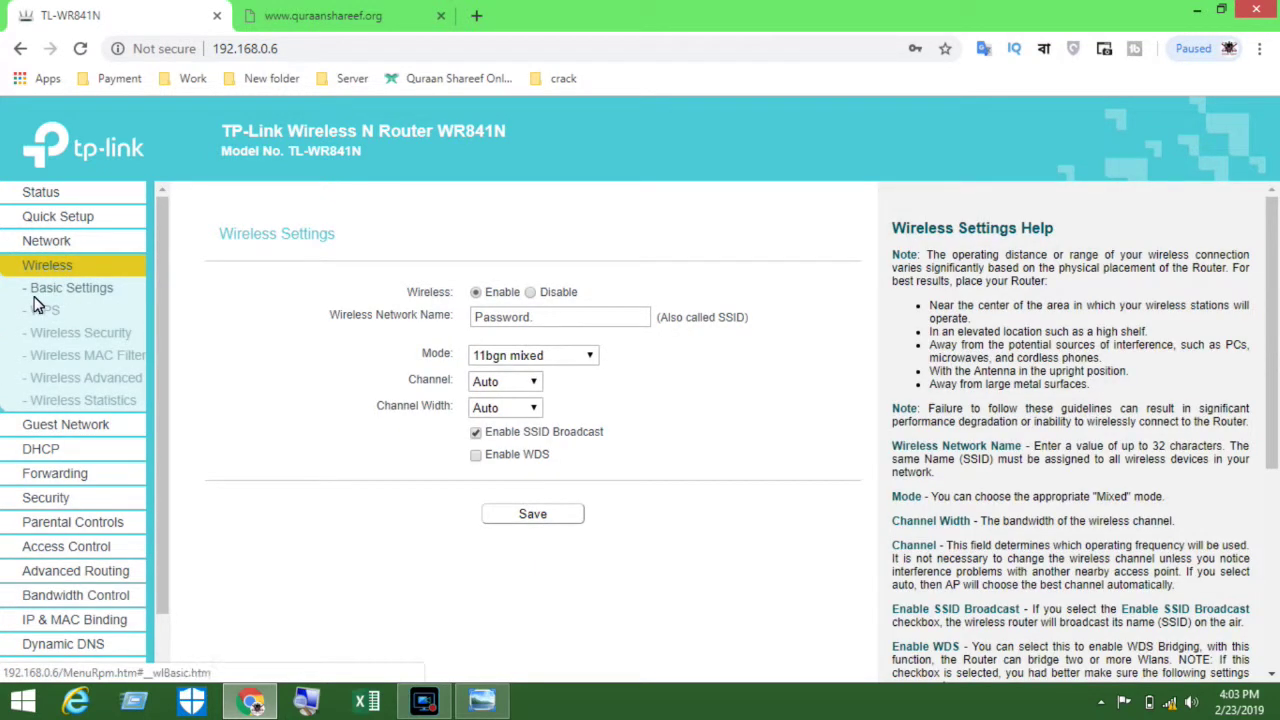
triple_click(517, 462)
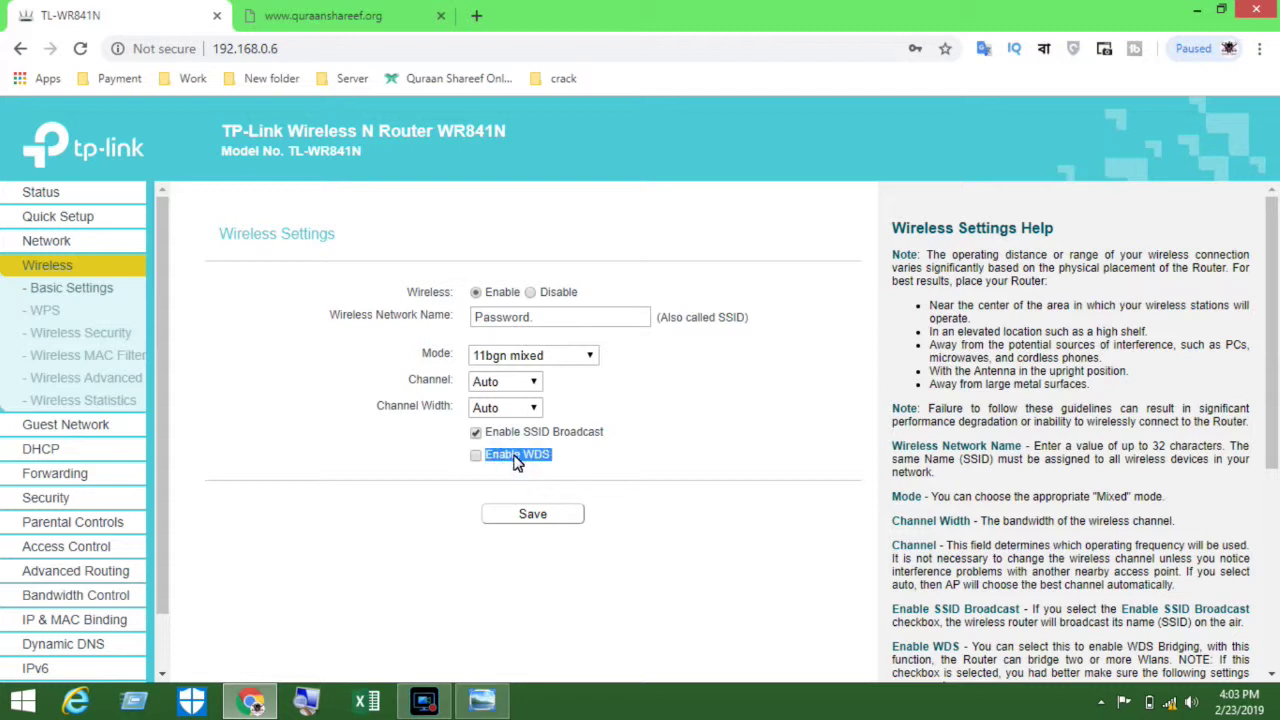
left_click(458, 454)
left_click(476, 457)
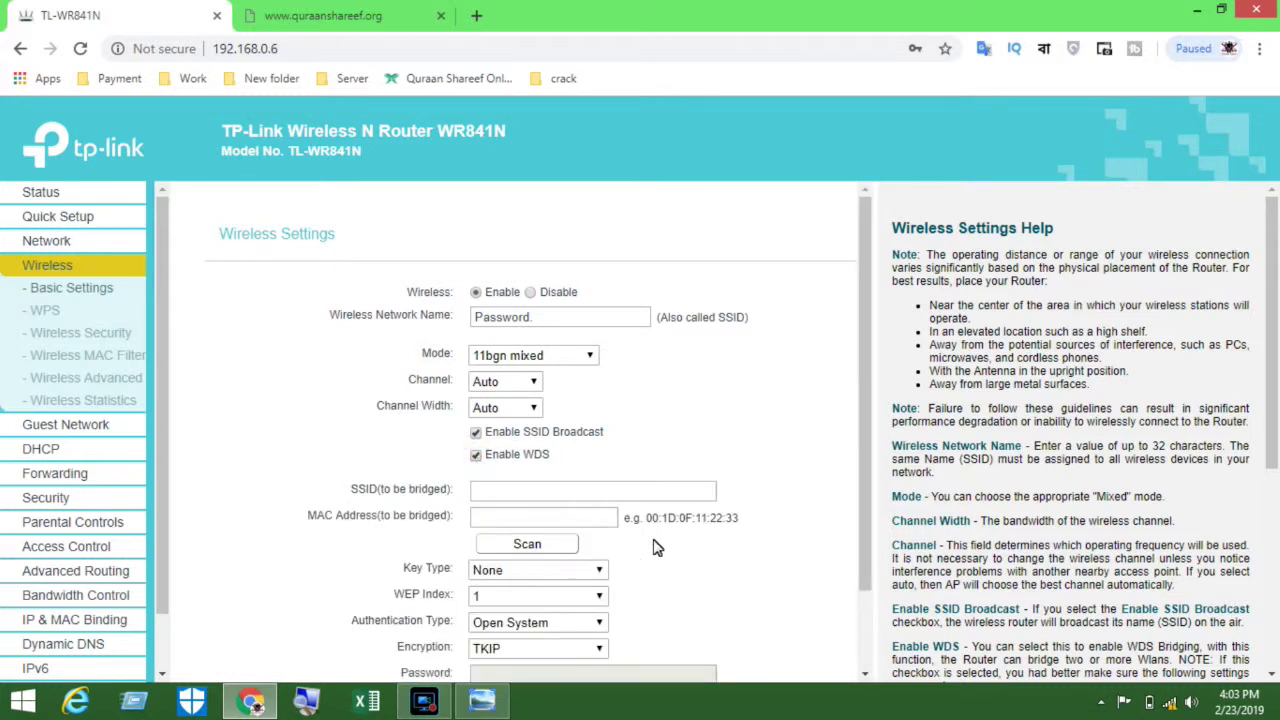
scroll(865, 505, "down", 2)
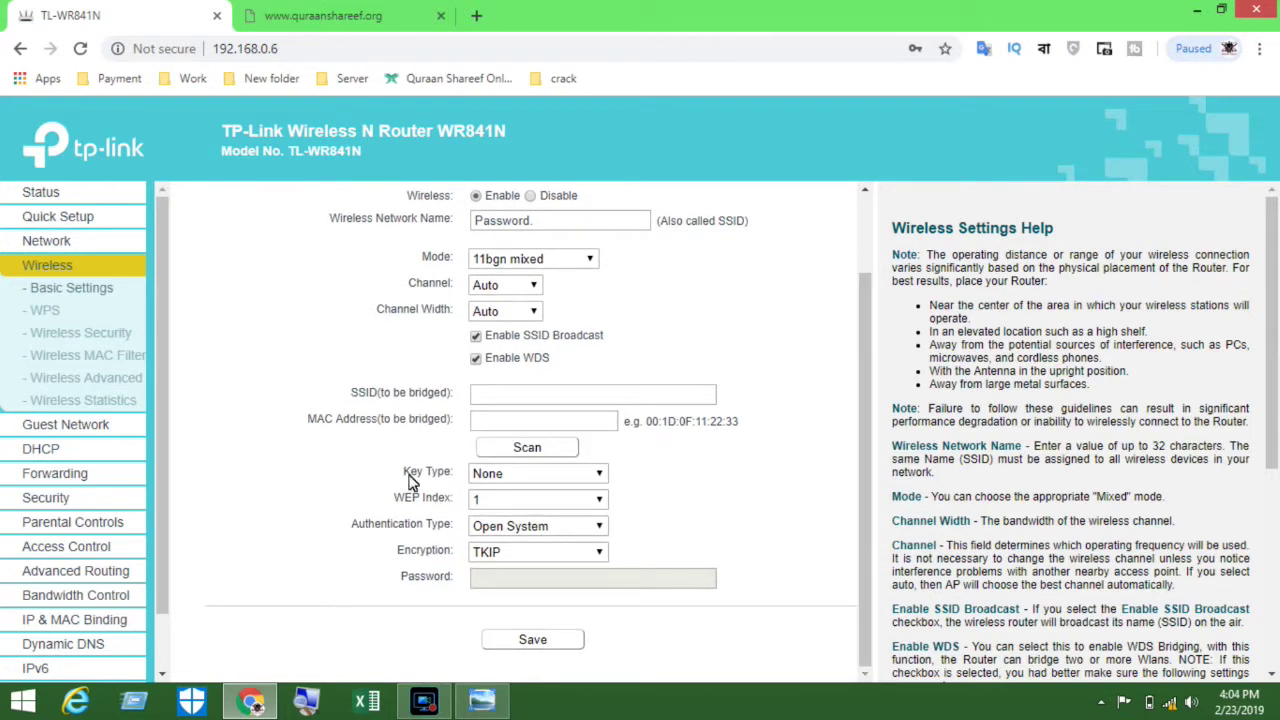
left_click(517, 452)
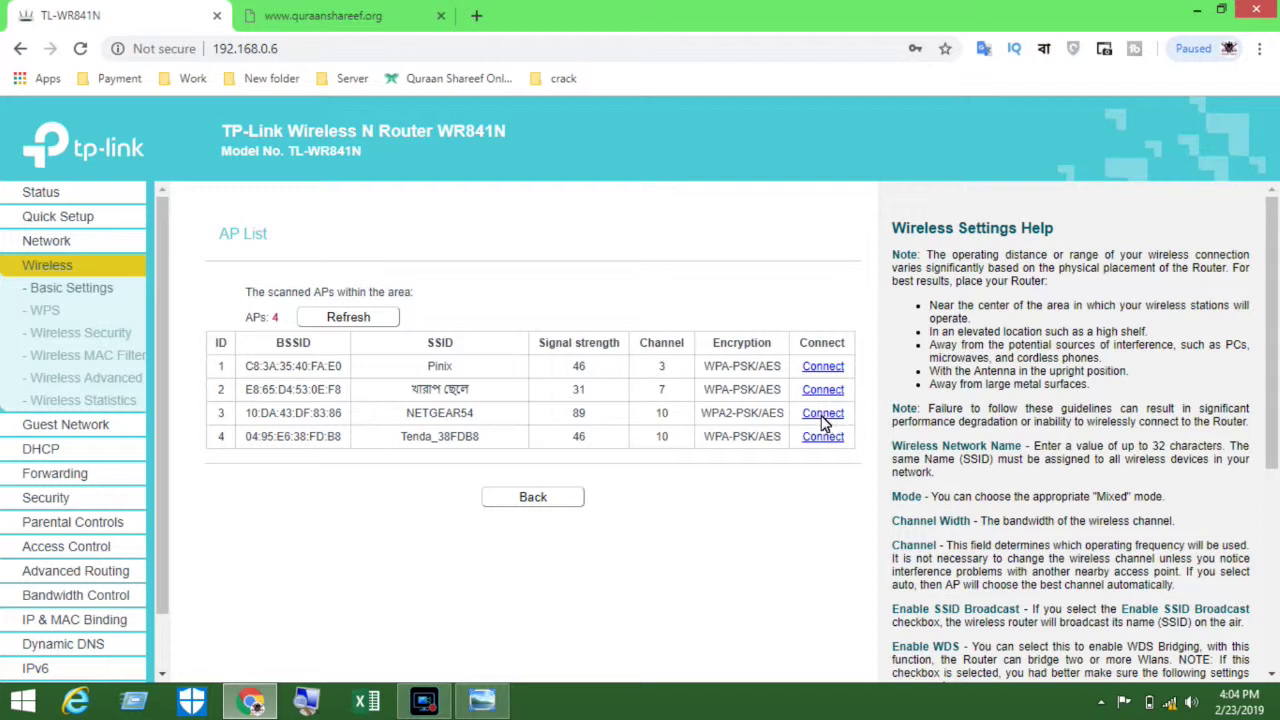
- Check the channel and signal strength of NETGEAR54 in the AP list, connect to it and acknowledge the channel notice
left_click(641, 343)
double_click(660, 350)
double_click(664, 416)
double_click(580, 415)
left_click(580, 416)
left_click(825, 415)
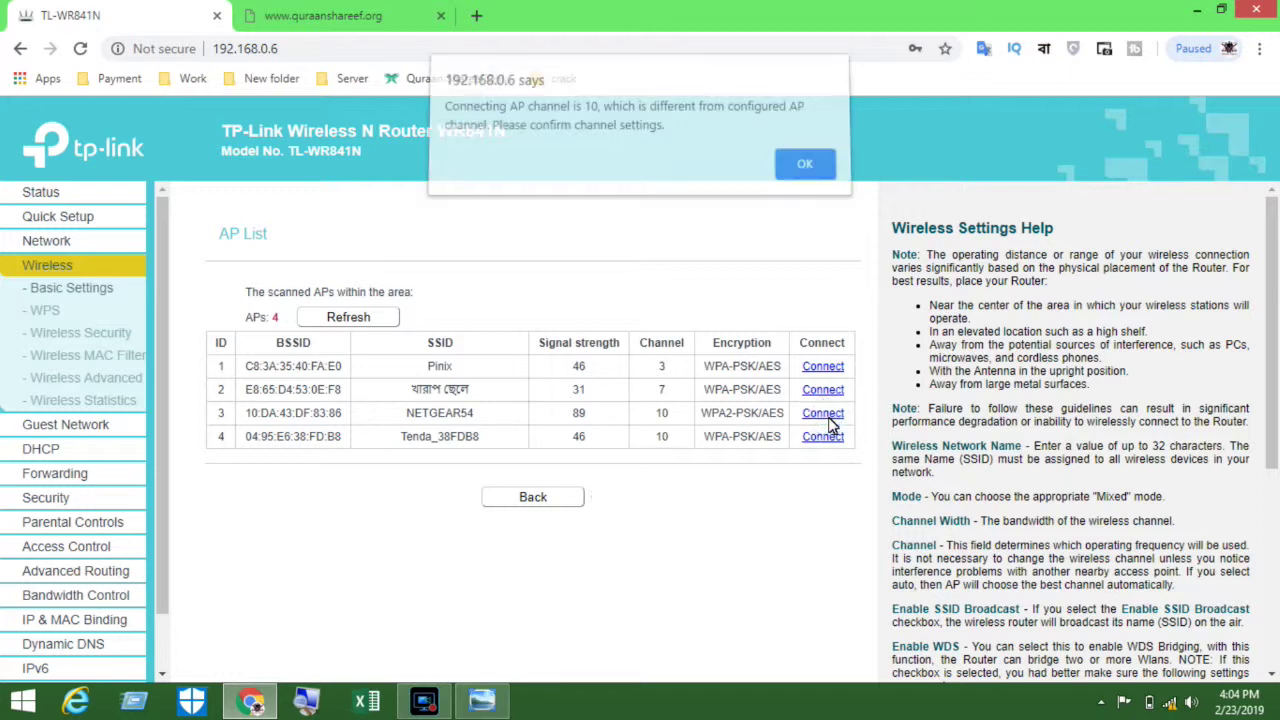
left_click(812, 176)
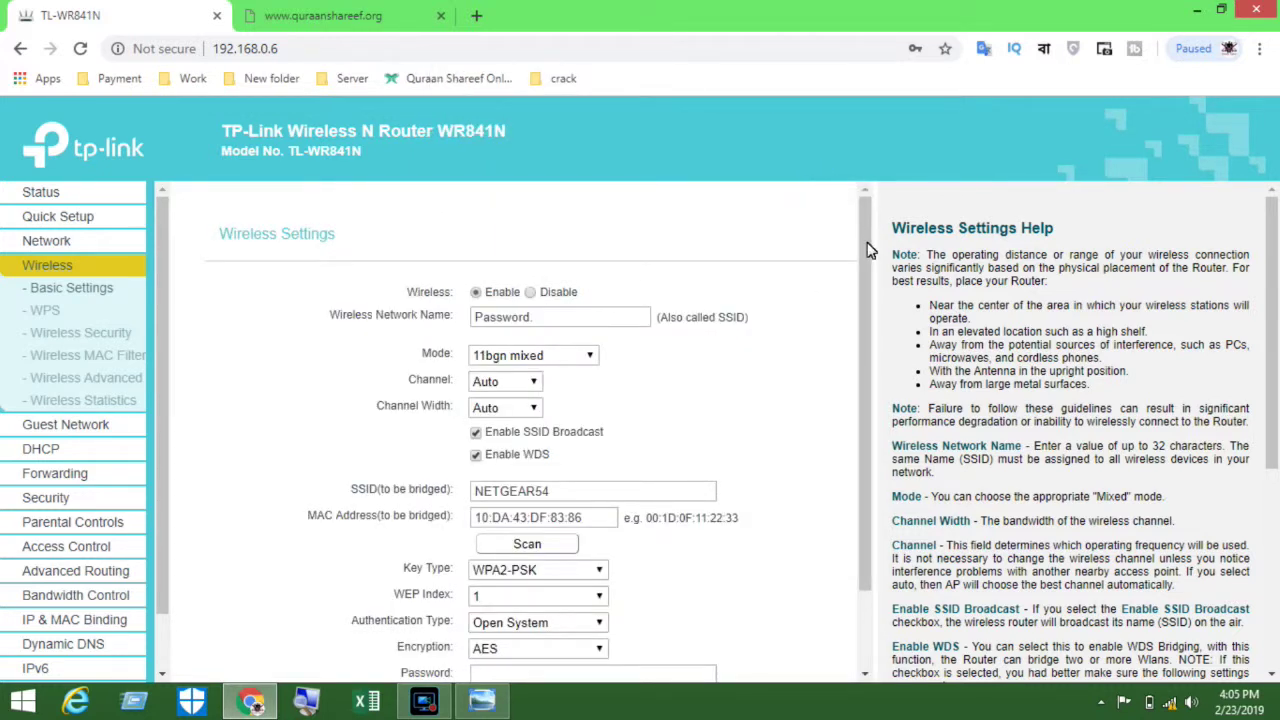
- Set the wireless channel to 10 to match the bridged access point
left_click_drag(864, 240, 868, 345)
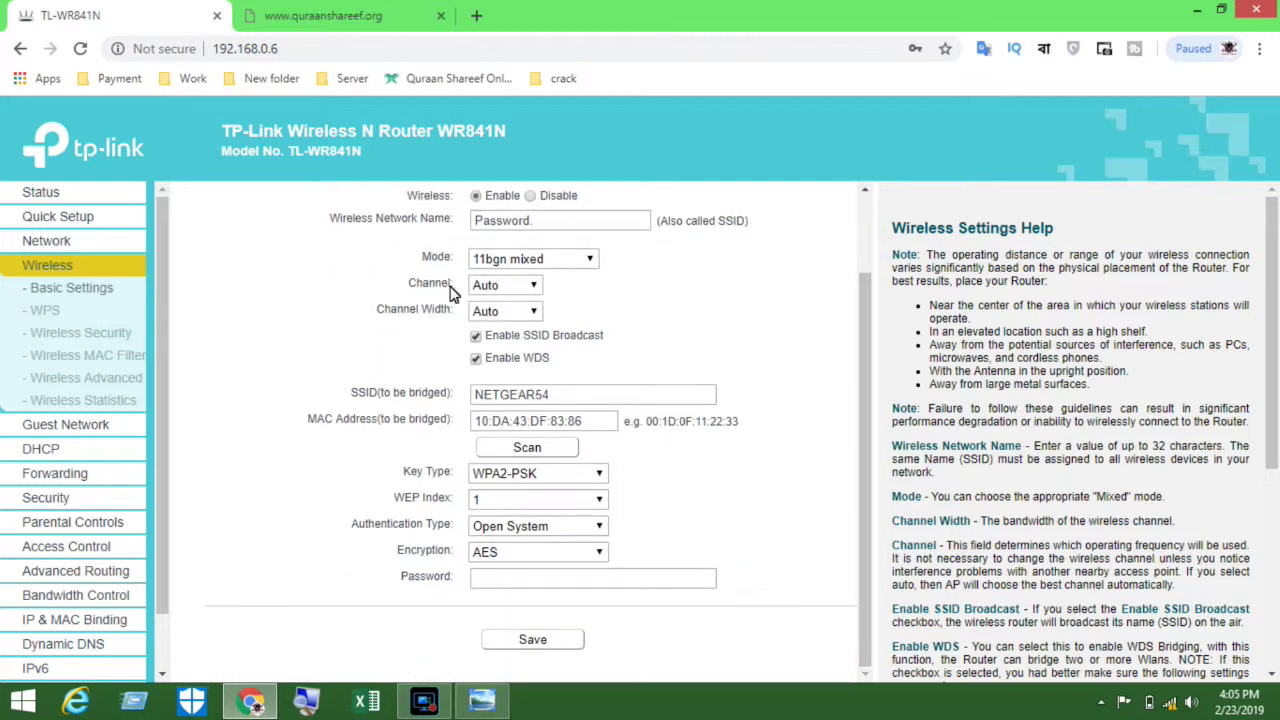
left_click_drag(452, 287, 408, 293)
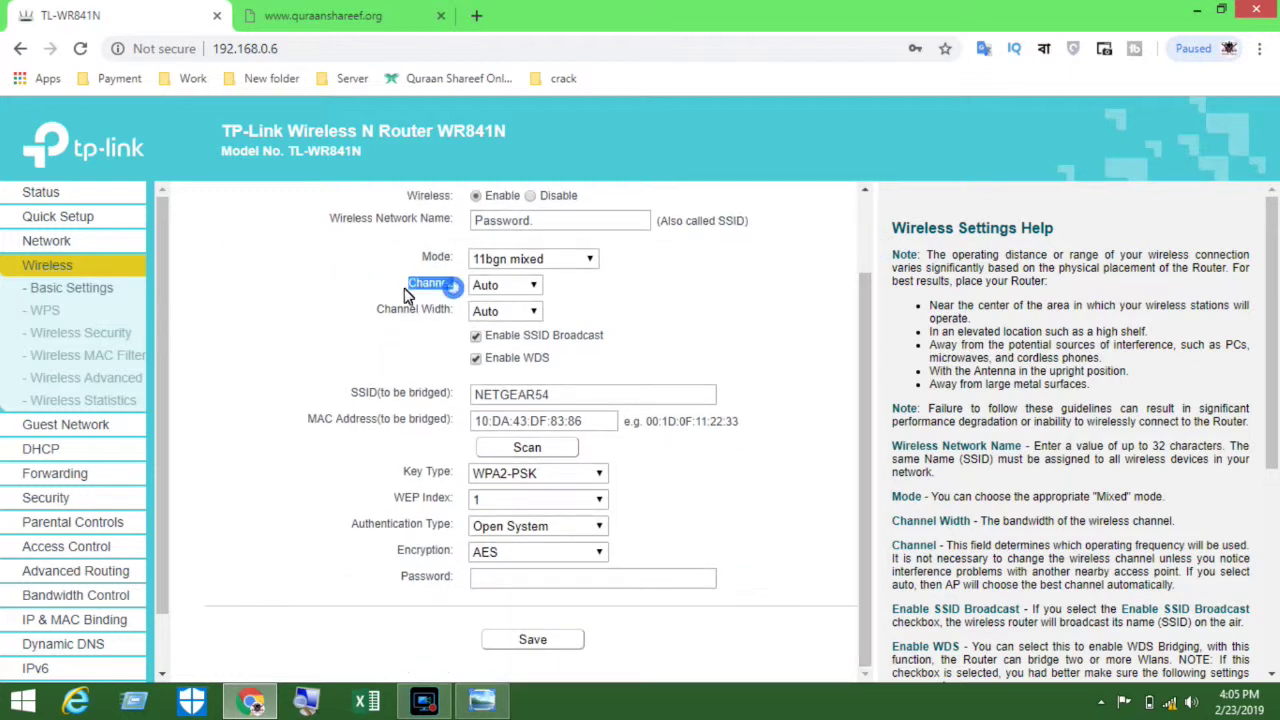
left_click(528, 287)
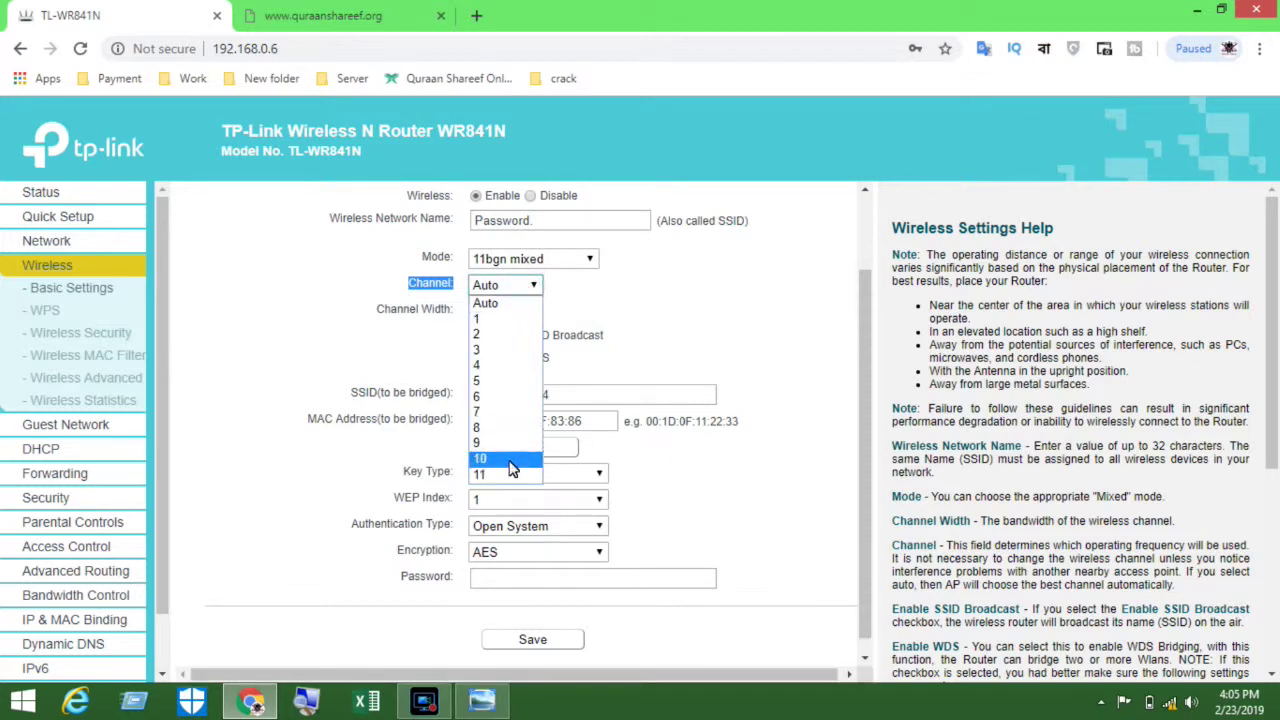
left_click(510, 459)
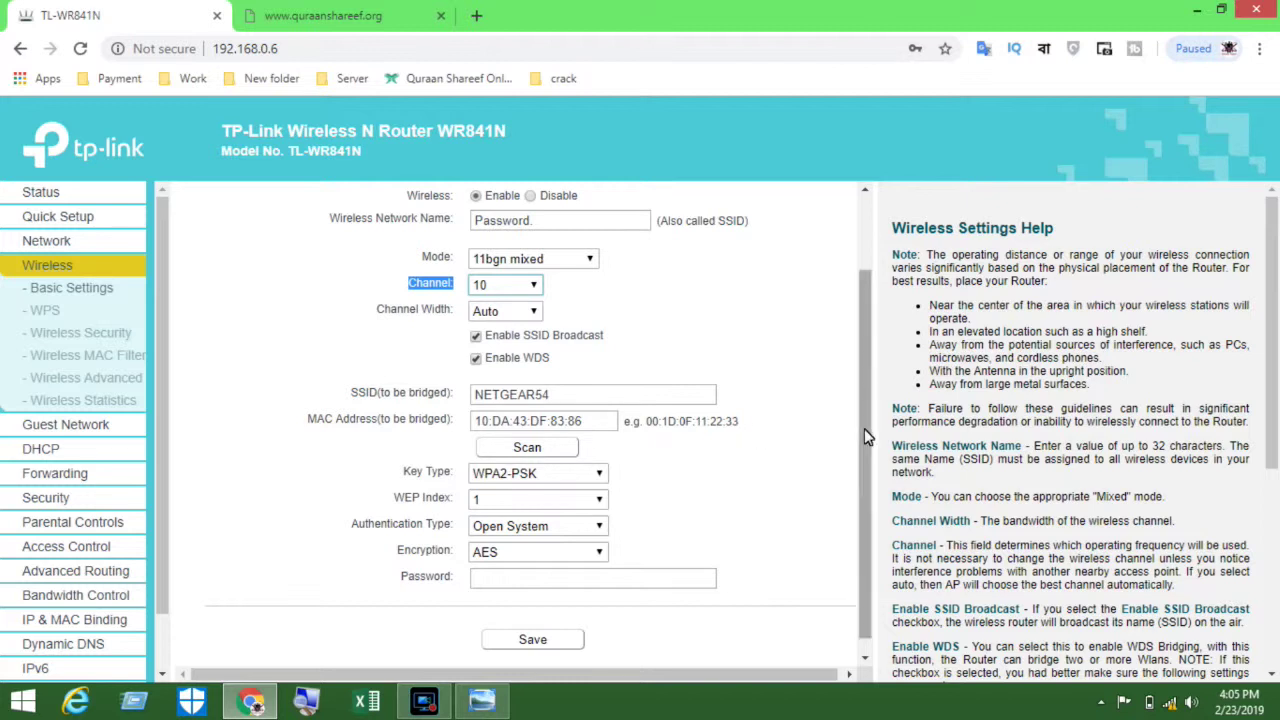
- Paste the NETGEAR54 Wi-Fi password into the bridge password field and save the wireless settings
left_click_drag(865, 435, 866, 447)
double_click(400, 563)
left_click(500, 565)
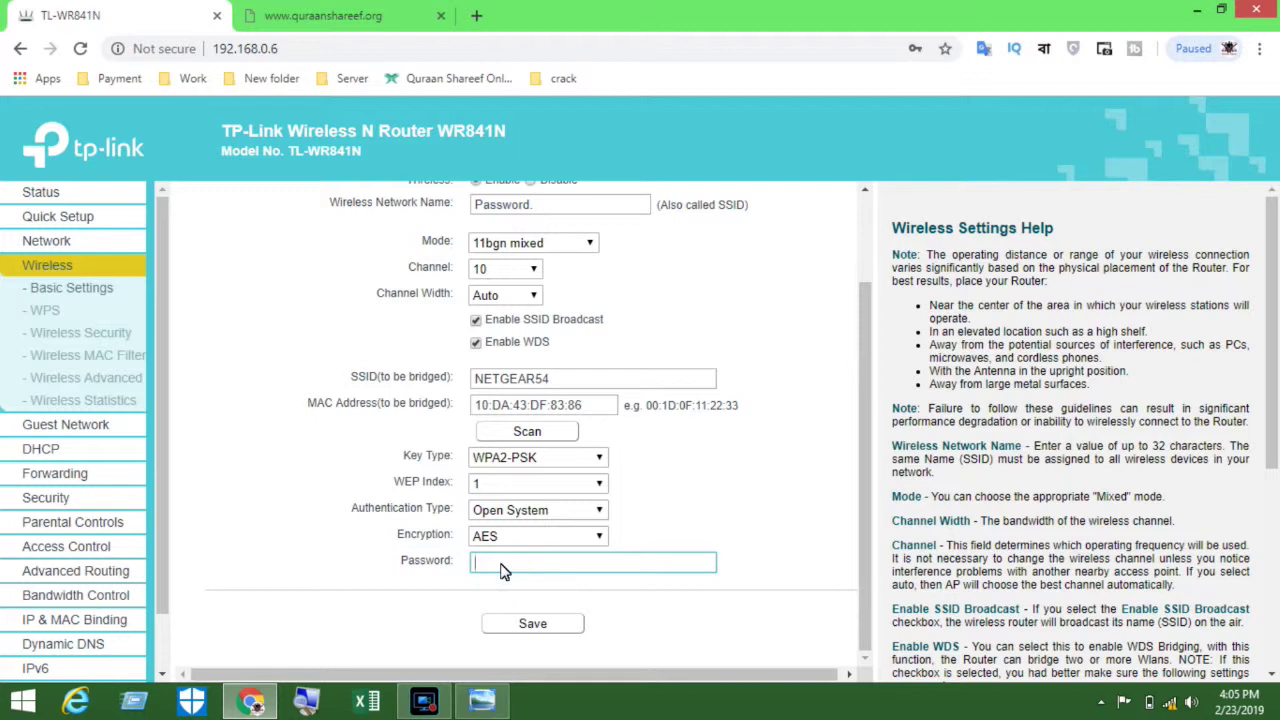
left_click(588, 377)
left_click(576, 570)
key("ctrl+v")
left_click(533, 624)
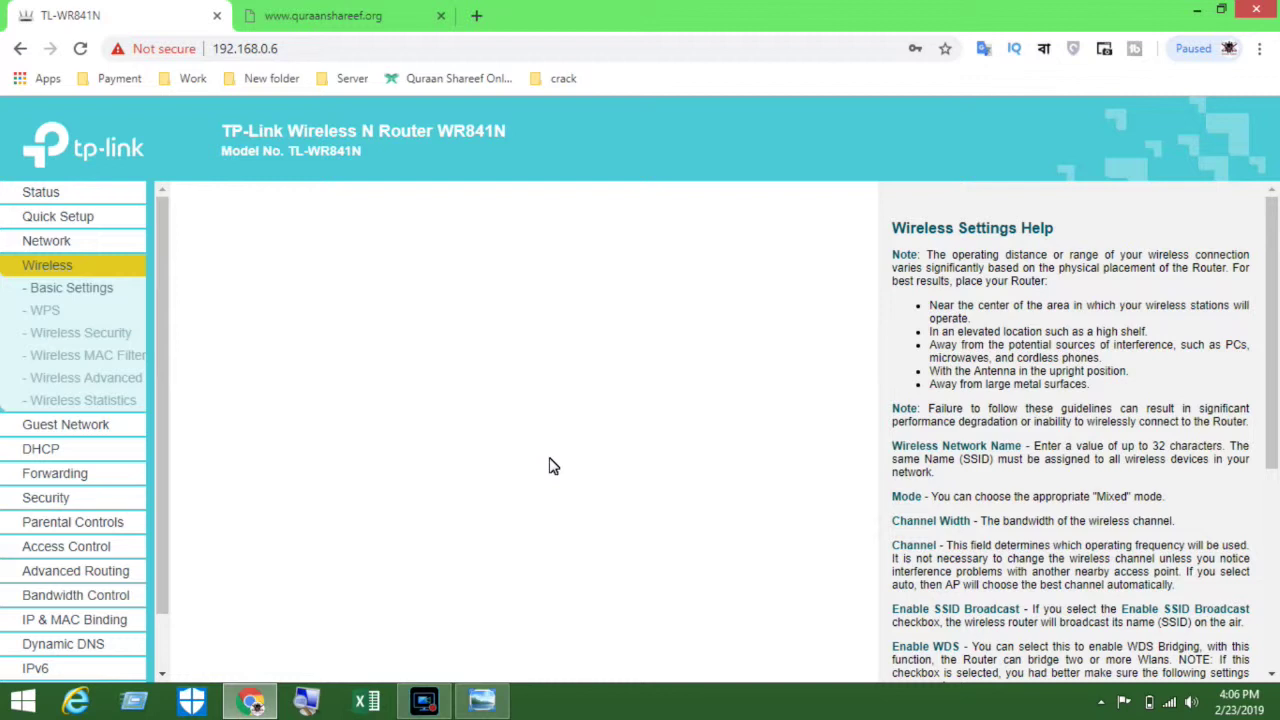
left_click(1170, 705)
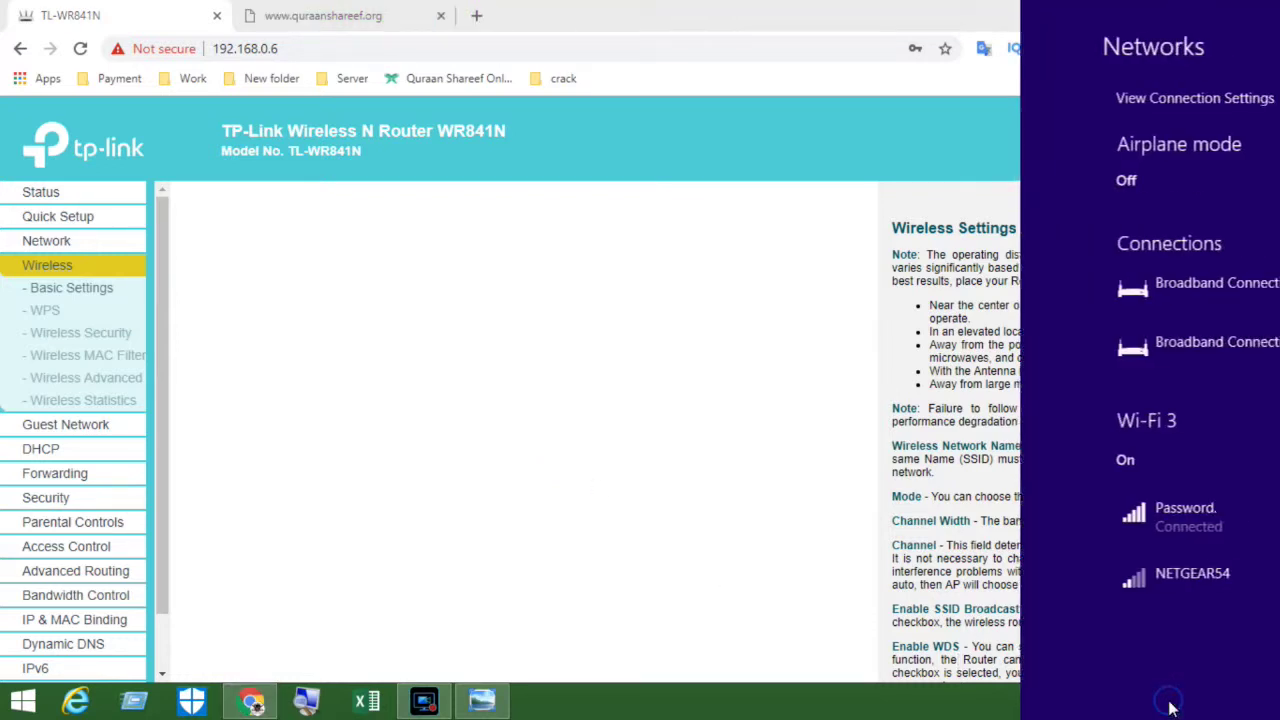
left_click(765, 512)
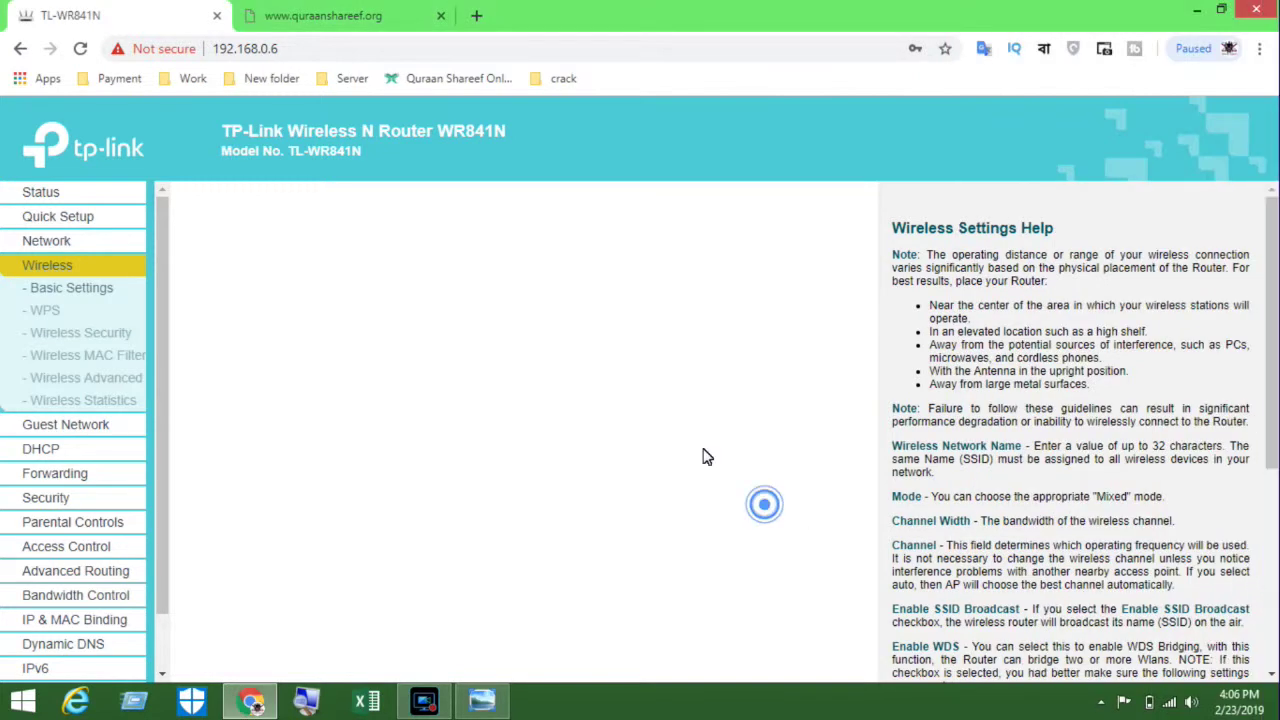
left_click(316, 20)
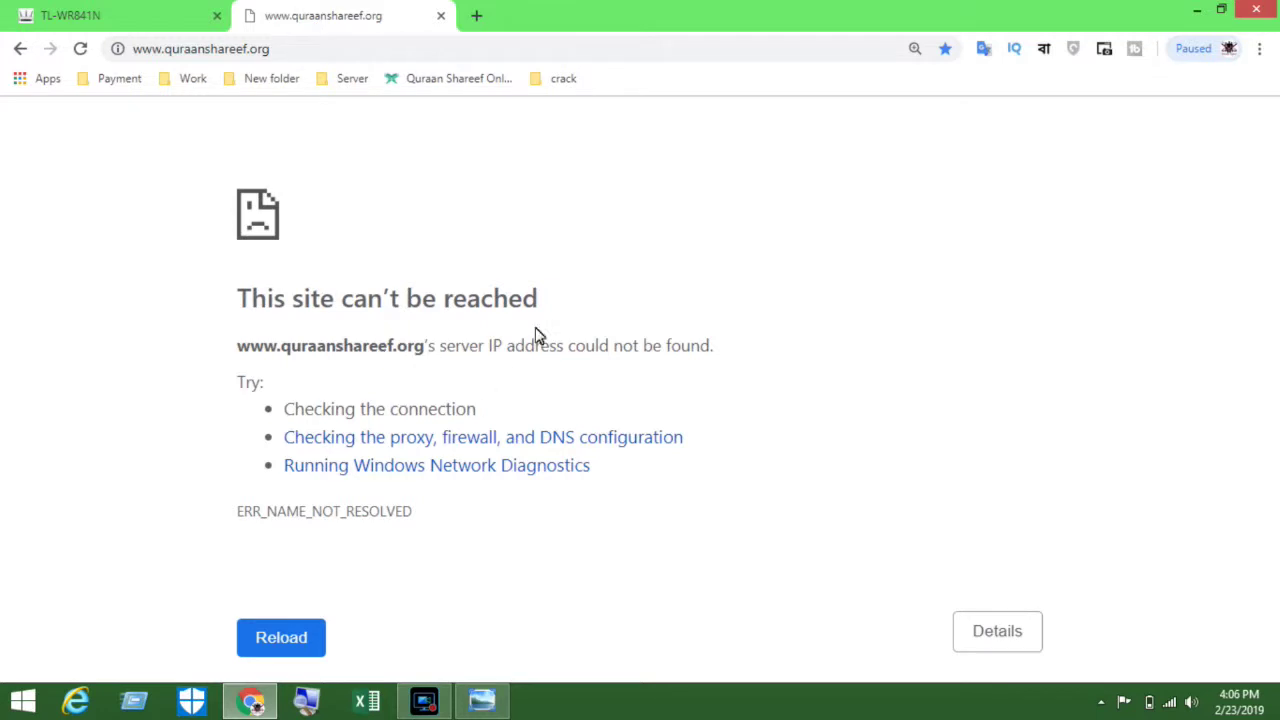
left_click(287, 52)
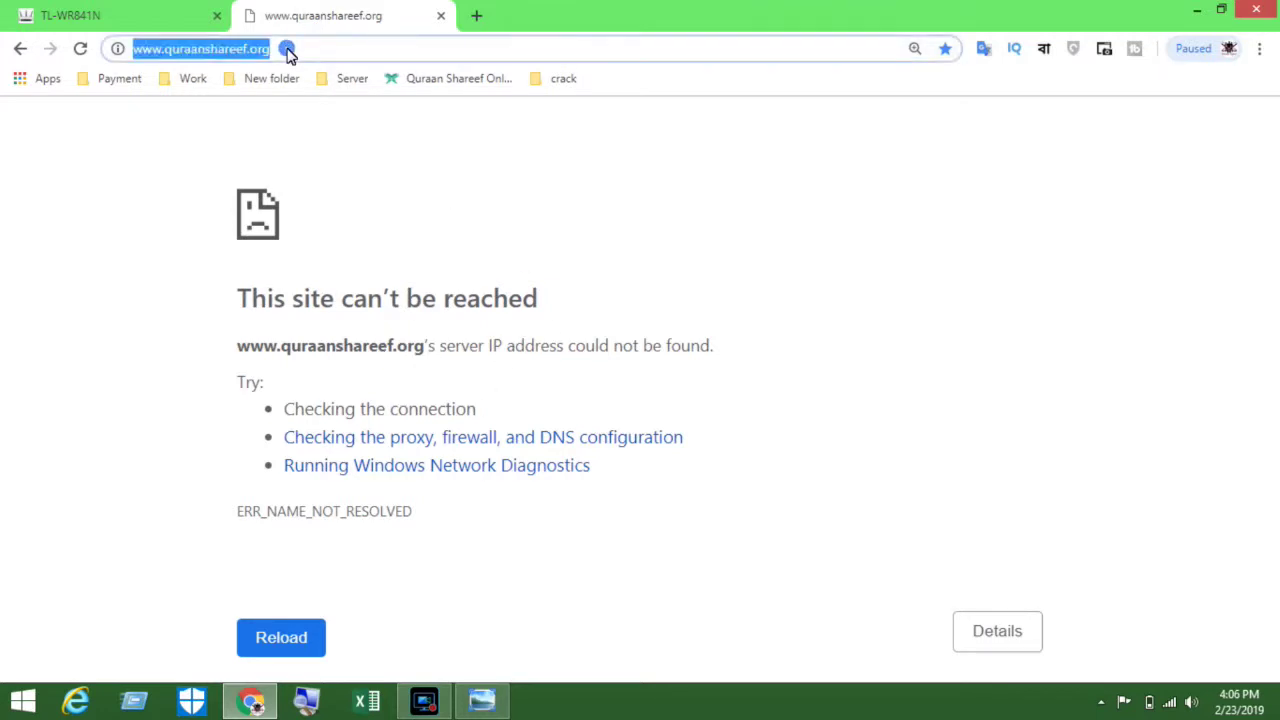
key("Return")
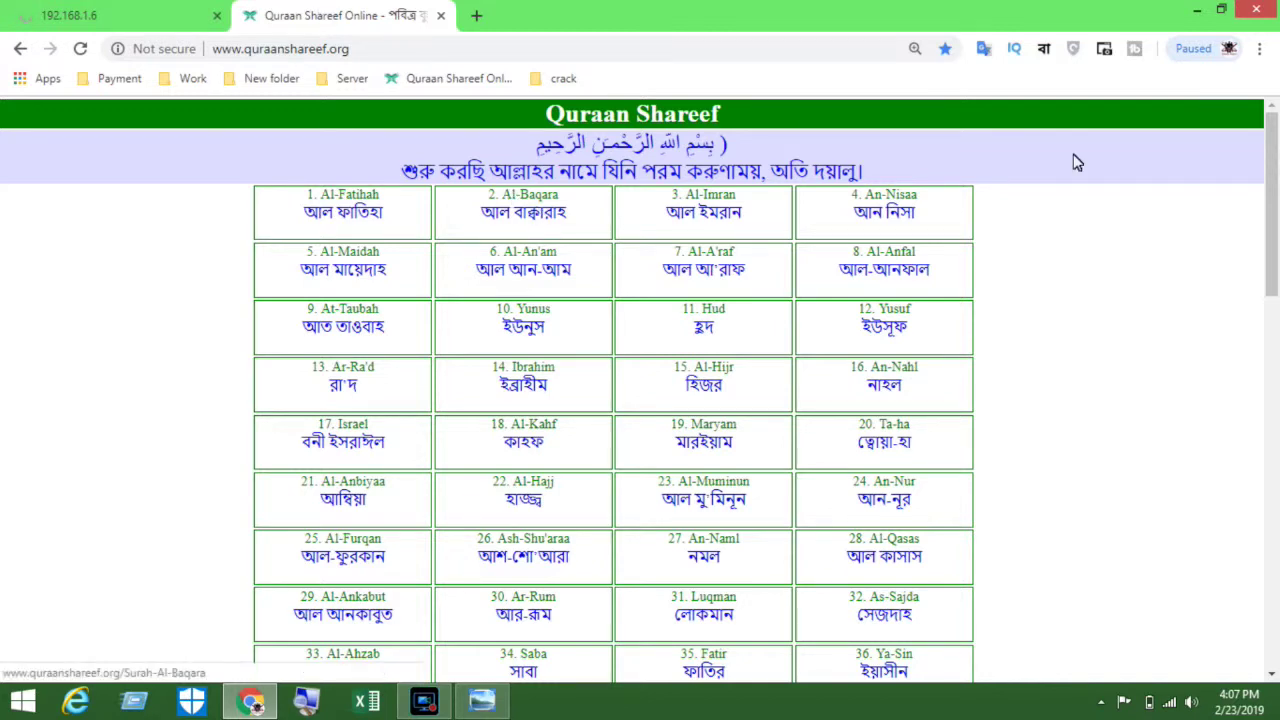
left_click_drag(1276, 192, 1276, 150)
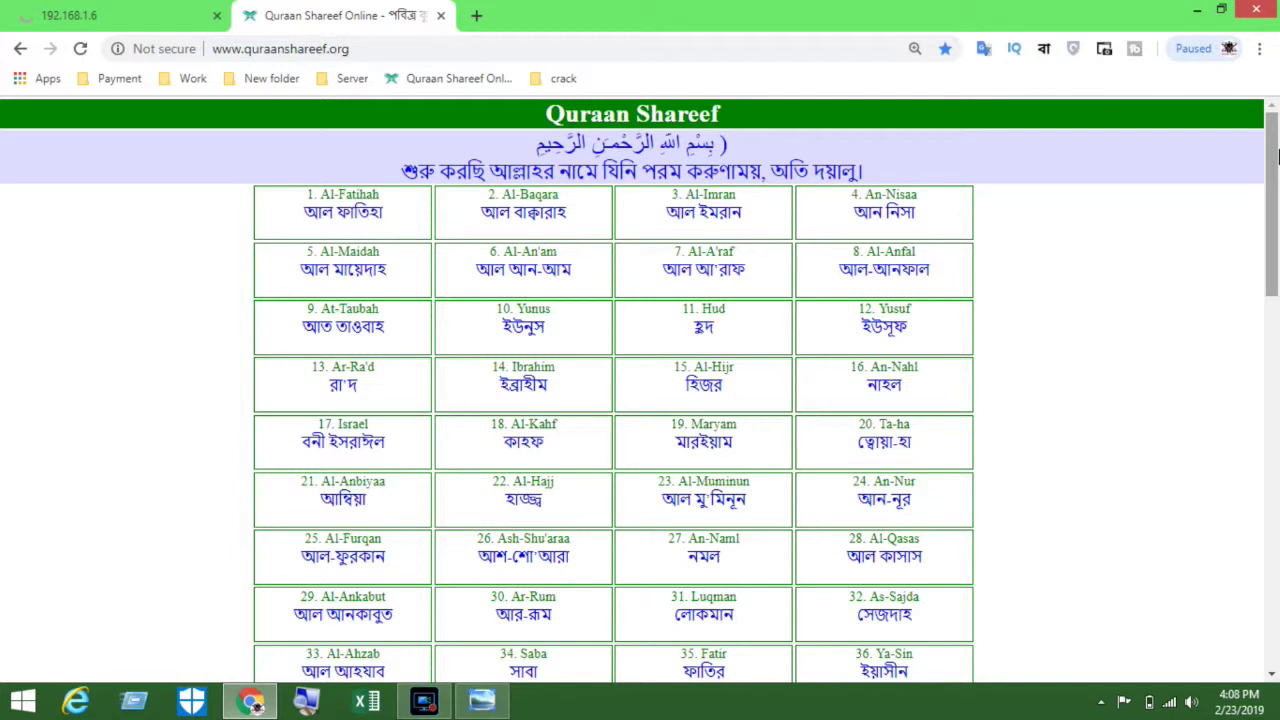